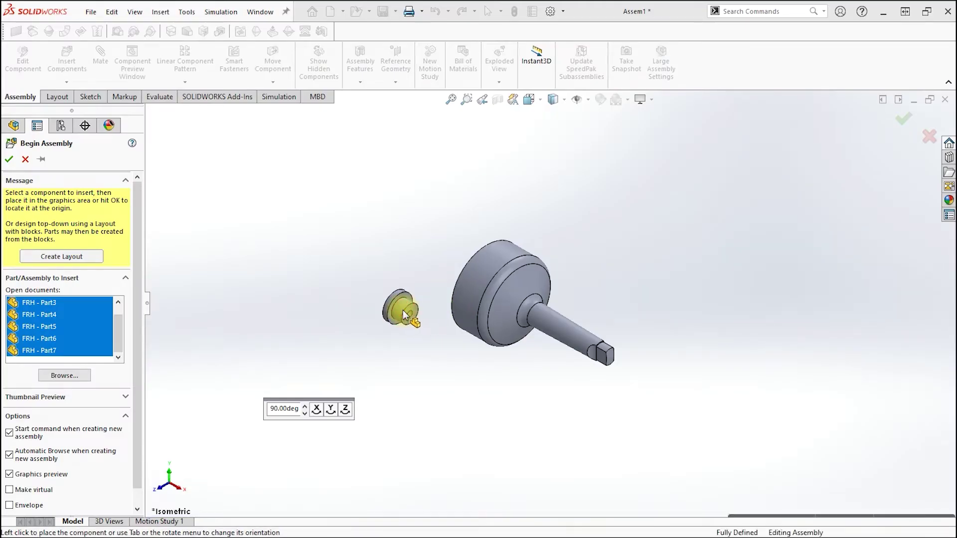
Place the pulley, disc, Part4, Part5, flange Part6 and Part7 separately in the workspace
{"action": "left_click", "coordinate": [403, 310]}
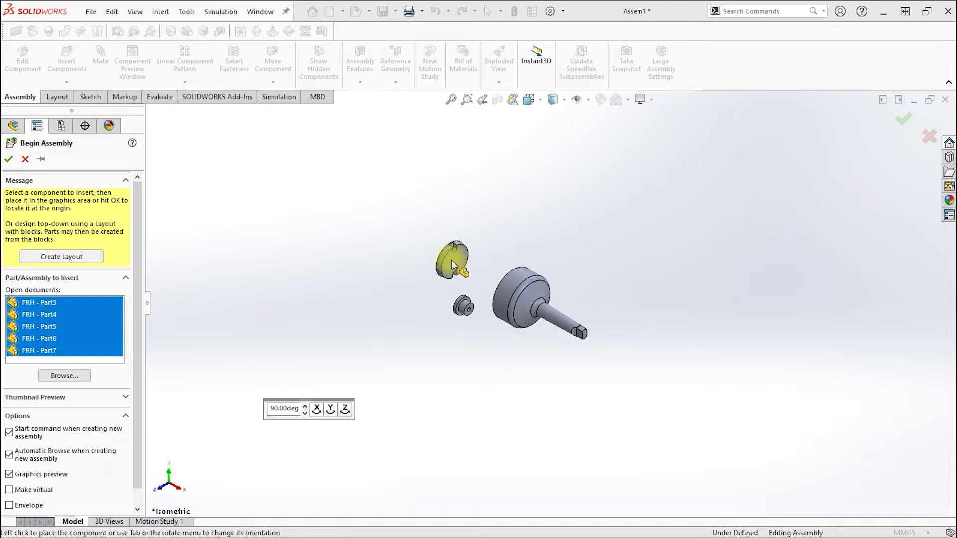
{"action": "left_click", "coordinate": [451, 259]}
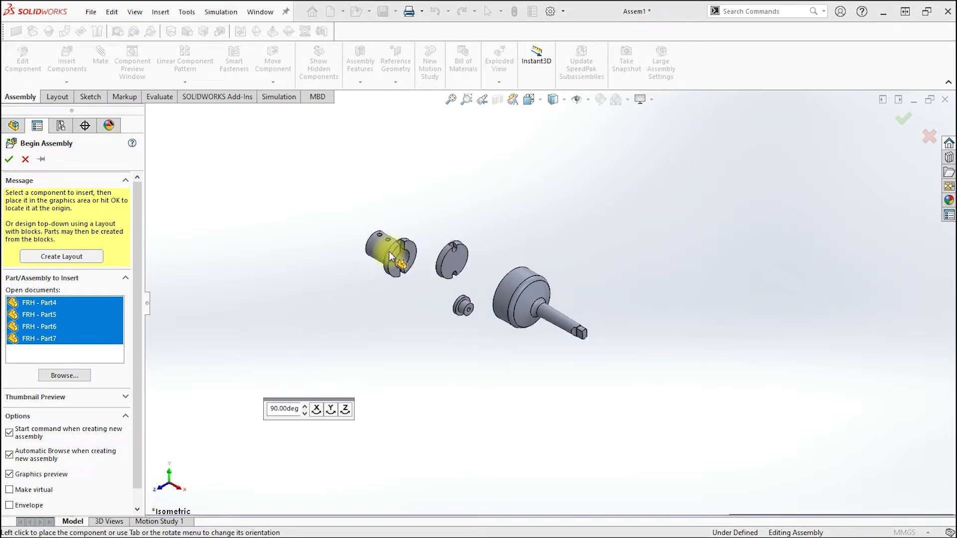
{"action": "left_click", "coordinate": [388, 251]}
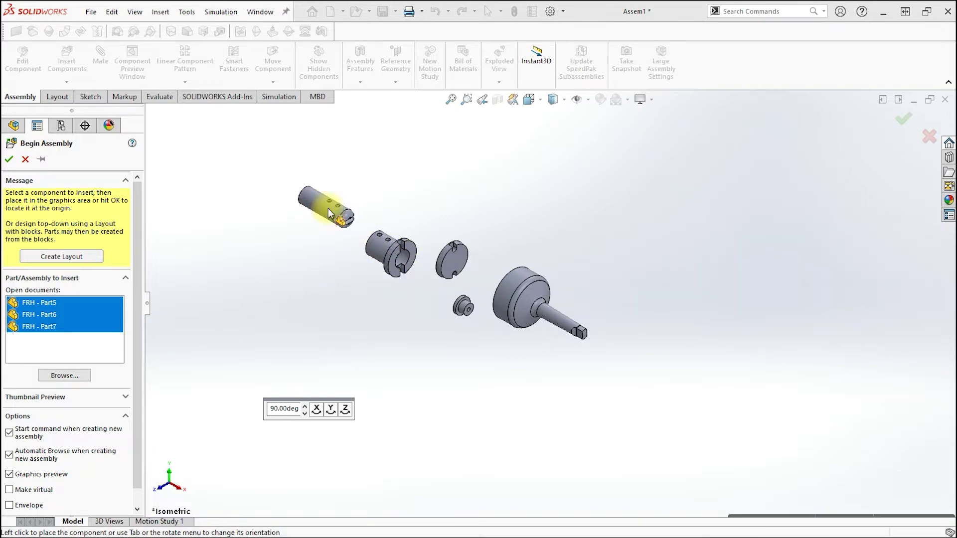
{"action": "left_click", "coordinate": [327, 212]}
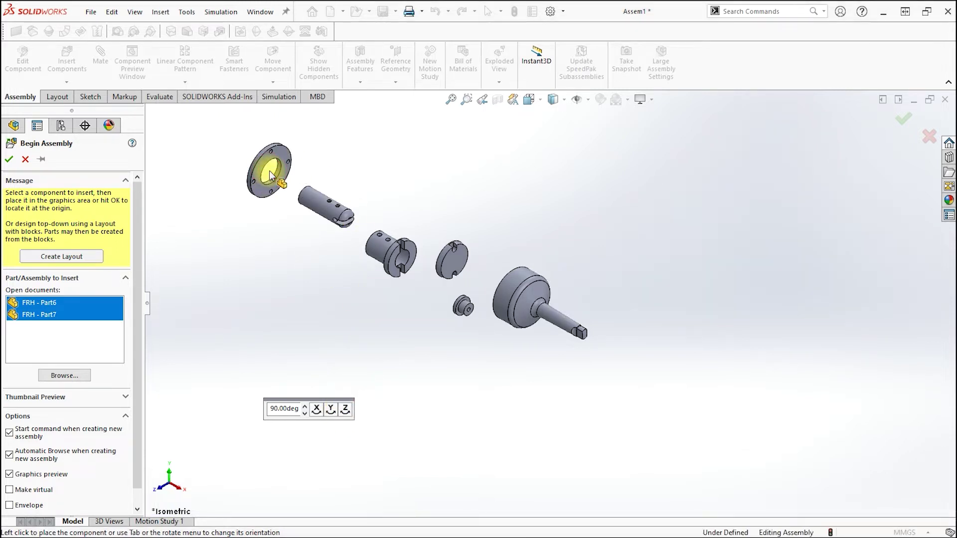
{"action": "left_click", "coordinate": [268, 170]}
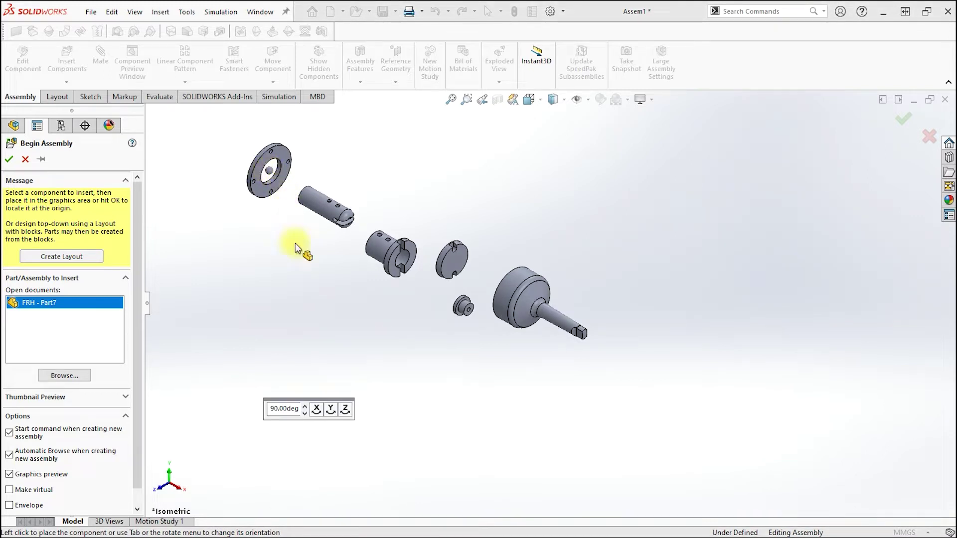
{"action": "left_click", "coordinate": [448, 330]}
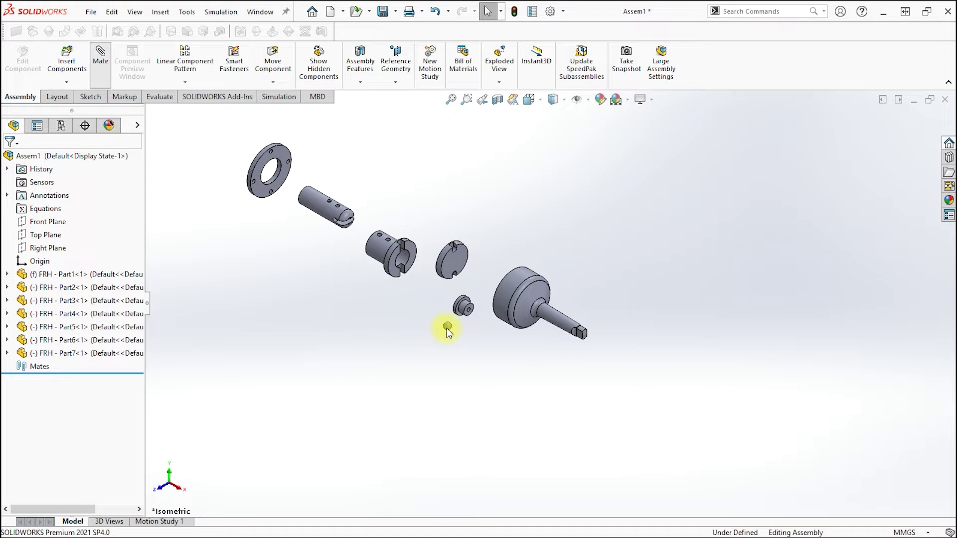
Make the pin (Part7) concentric with the matching round face on Part2
{"action": "scroll", "coordinate": [499, 352], "scroll_direction": "down", "scroll_amount": 2}
{"action": "scroll", "coordinate": [498, 322], "scroll_direction": "down", "scroll_amount": 3}
{"action": "scroll", "coordinate": [391, 310], "scroll_direction": "down", "scroll_amount": 2}
{"action": "left_click", "coordinate": [390, 309]}
{"action": "scroll", "coordinate": [433, 283], "scroll_direction": "down", "scroll_amount": 3}
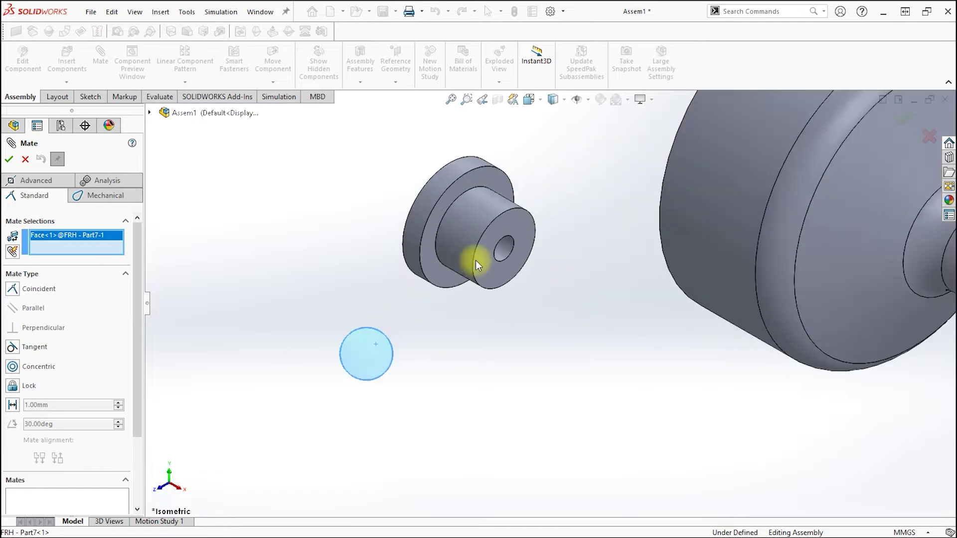
{"action": "left_click", "coordinate": [504, 248]}
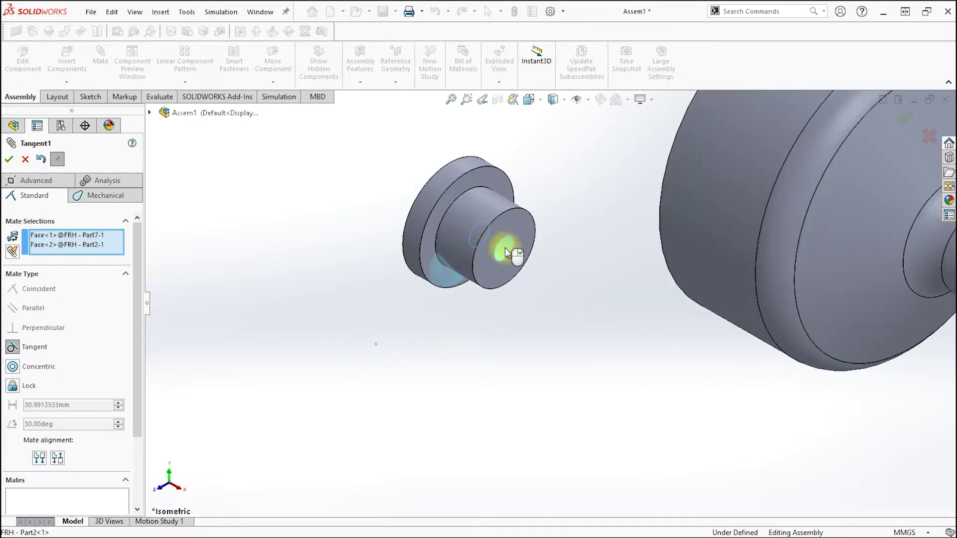
{"action": "left_click", "coordinate": [536, 233]}
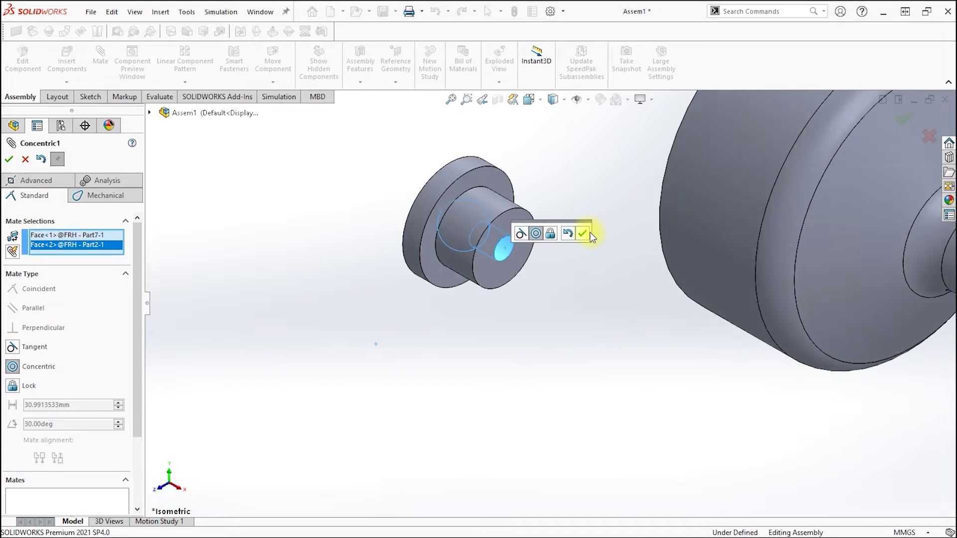
{"action": "left_click", "coordinate": [589, 236]}
Mate the pin's end face tangent to Part2's face
{"action": "middle_click_drag", "start_coordinate": [486, 284], "coordinate": [400, 210]}
{"action": "left_click", "coordinate": [397, 208]}
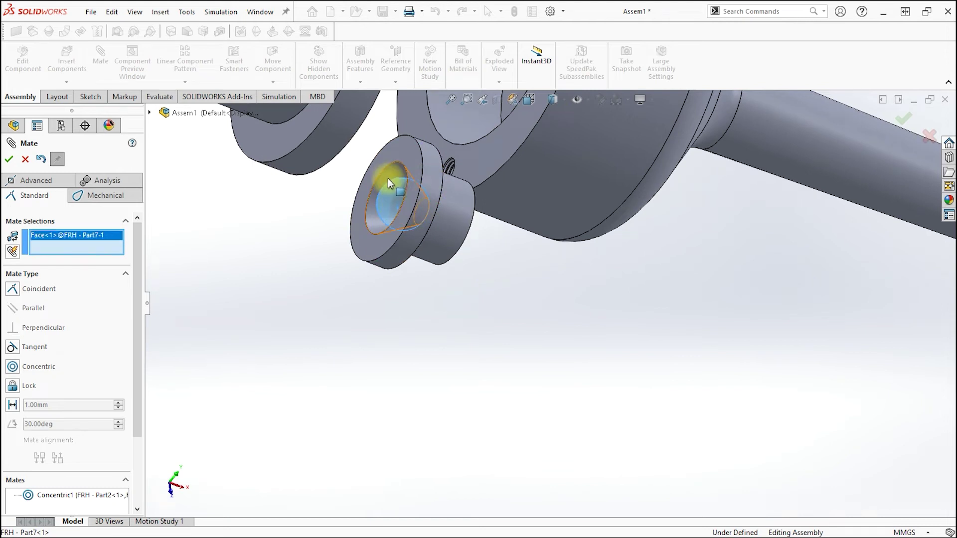
{"action": "left_click", "coordinate": [387, 175]}
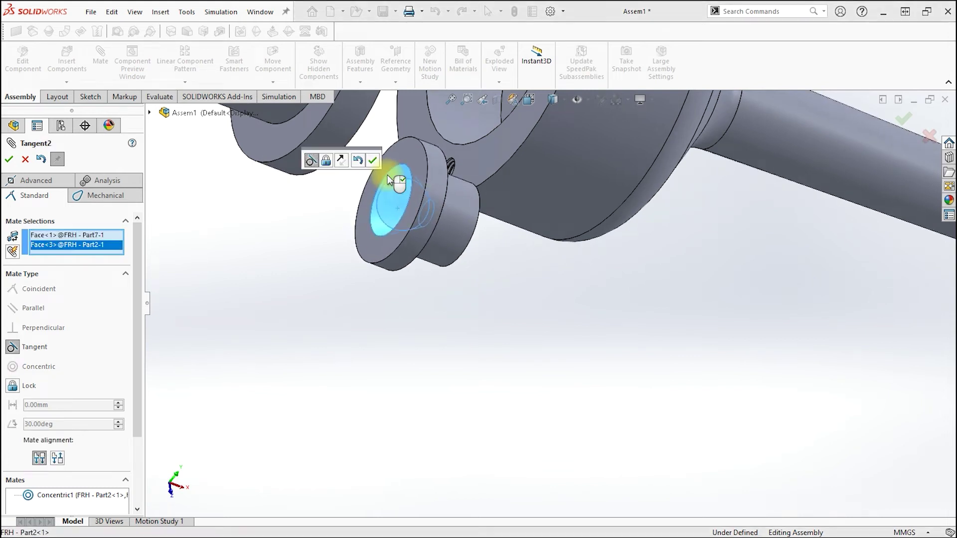
{"action": "key", "text": "Return"}
Make Part2's cylindrical face concentric with the main body's round face
{"action": "left_click", "coordinate": [455, 241]}
{"action": "middle_click_drag", "start_coordinate": [455, 241], "coordinate": [569, 214]}
{"action": "left_click", "coordinate": [569, 213]}
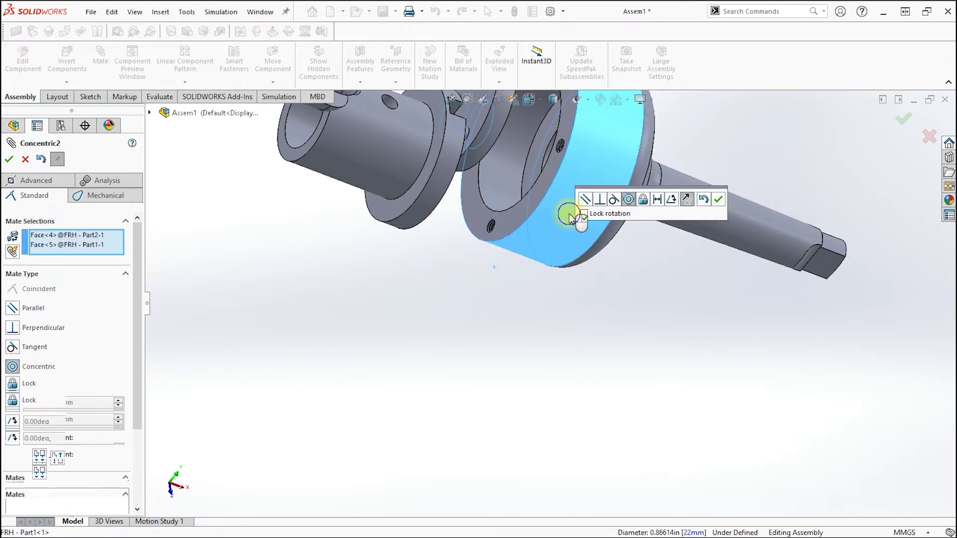
{"action": "key", "text": "Return"}
{"action": "mouse_move", "coordinate": [490, 195]}
{"action": "middle_mouse_down"}
{"action": "mouse_move", "coordinate": [455, 190]}
{"action": "mouse_move", "coordinate": [438, 145]}
{"action": "middle_mouse_up"}
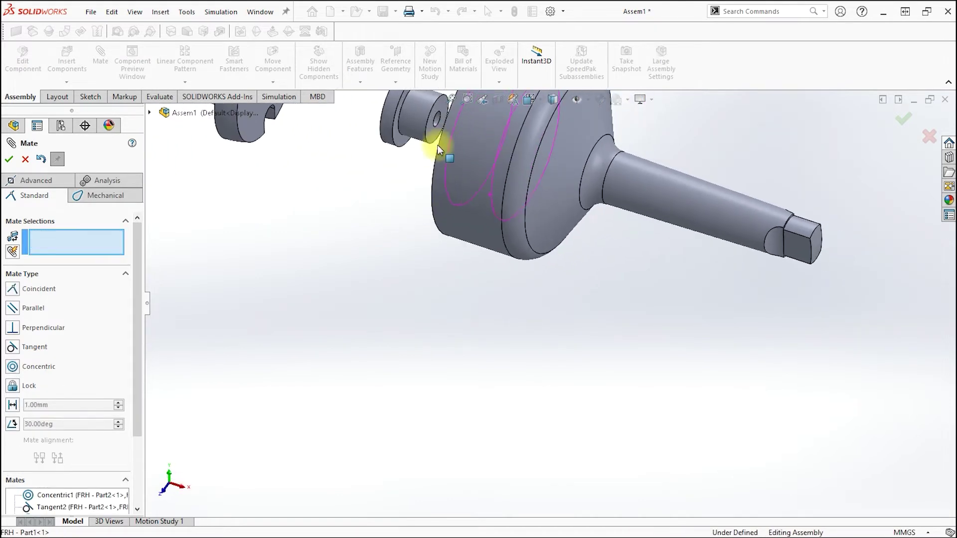
{"action": "left_click", "coordinate": [435, 135]}
Make Part2's flat face coincident with Part1's inner face, then reopen Concentric2 for editing
{"action": "mouse_move", "coordinate": [679, 196]}
{"action": "middle_mouse_down"}
{"action": "mouse_move", "coordinate": [537, 201]}
{"action": "mouse_move", "coordinate": [438, 284]}
{"action": "middle_mouse_up"}
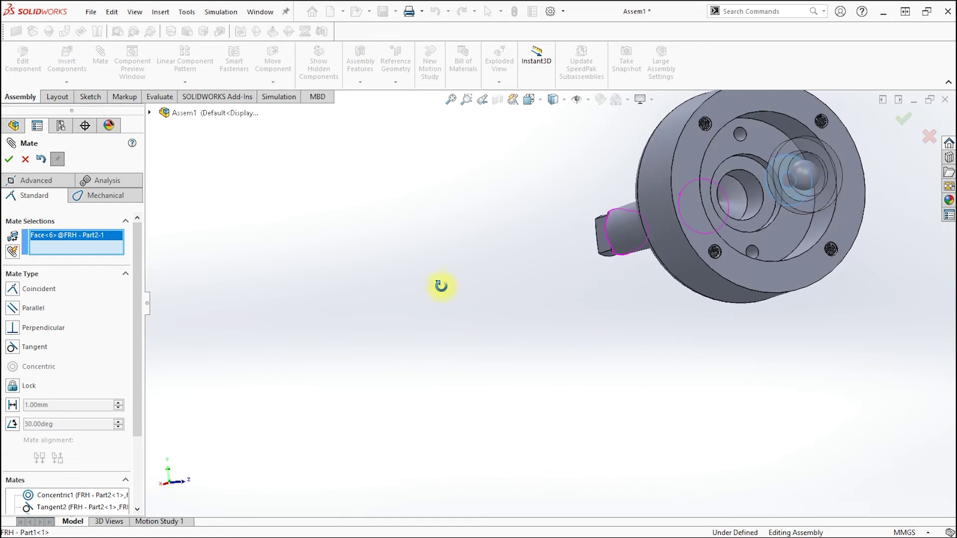
{"action": "left_click", "coordinate": [744, 224]}
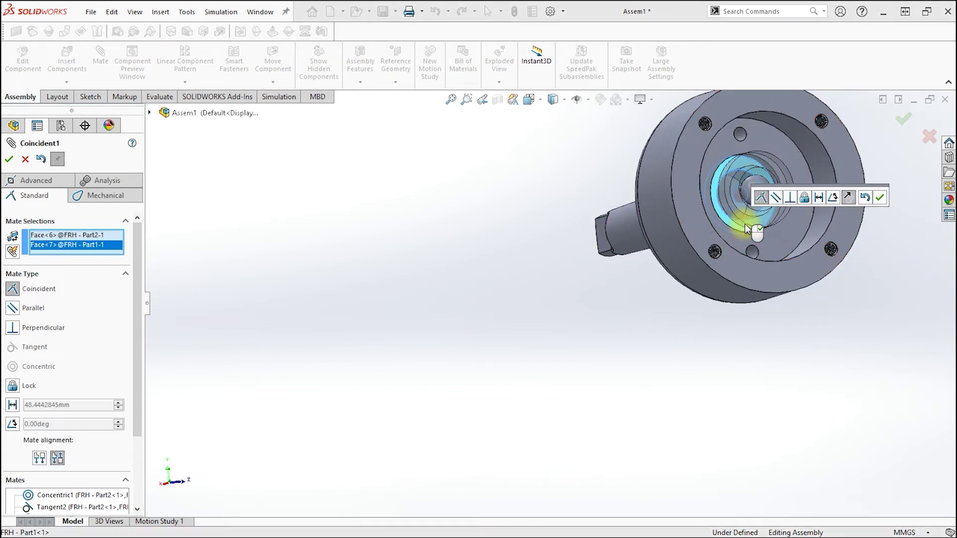
{"action": "right_click", "coordinate": [746, 229]}
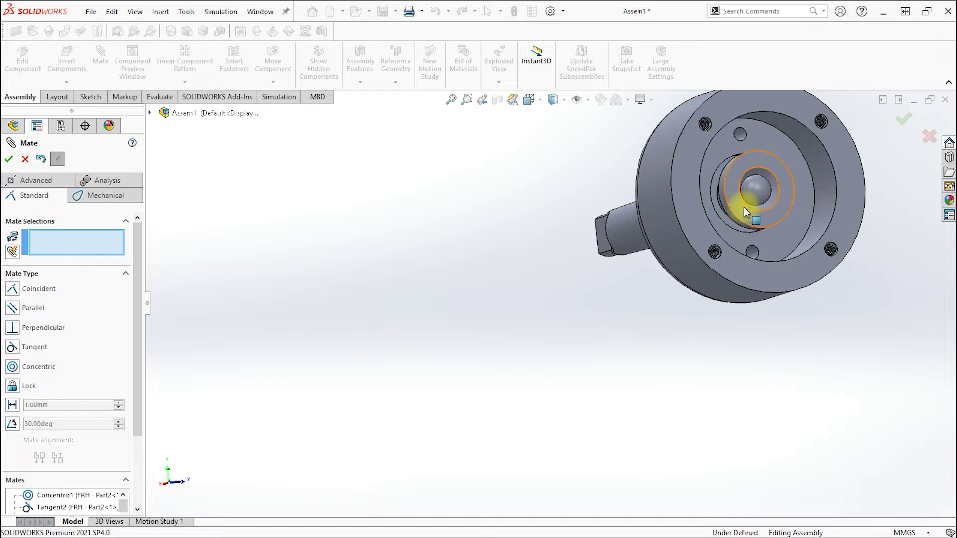
{"action": "mouse_move", "coordinate": [742, 219]}
{"action": "middle_mouse_down"}
{"action": "mouse_move", "coordinate": [755, 219]}
{"action": "mouse_move", "coordinate": [732, 196]}
{"action": "mouse_move", "coordinate": [743, 180]}
{"action": "middle_mouse_up"}
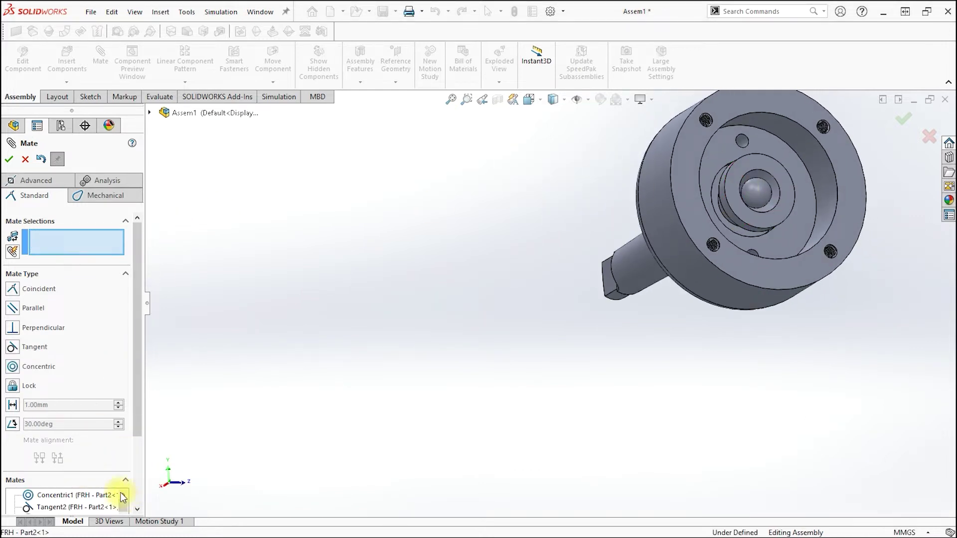
{"action": "left_click", "coordinate": [98, 506]}
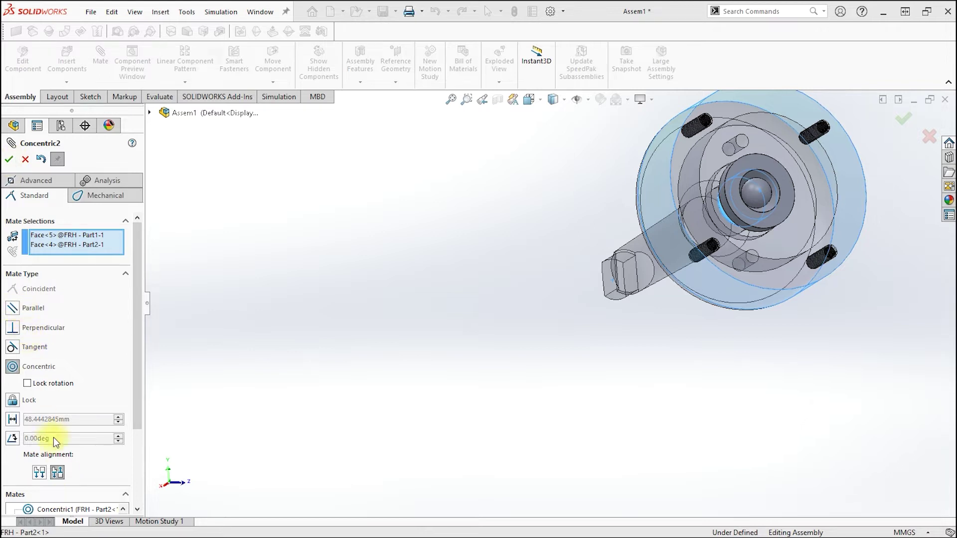
{"action": "right_click", "coordinate": [67, 242]}
Try a coincident mate between the boss ring face and the bore edge, then undo it
{"action": "left_click", "coordinate": [91, 250]}
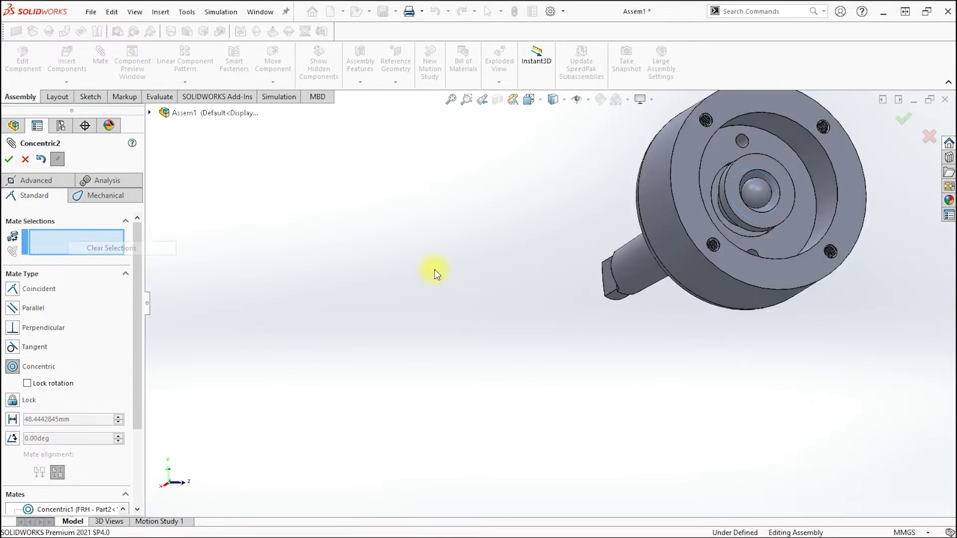
{"action": "left_click", "coordinate": [737, 211]}
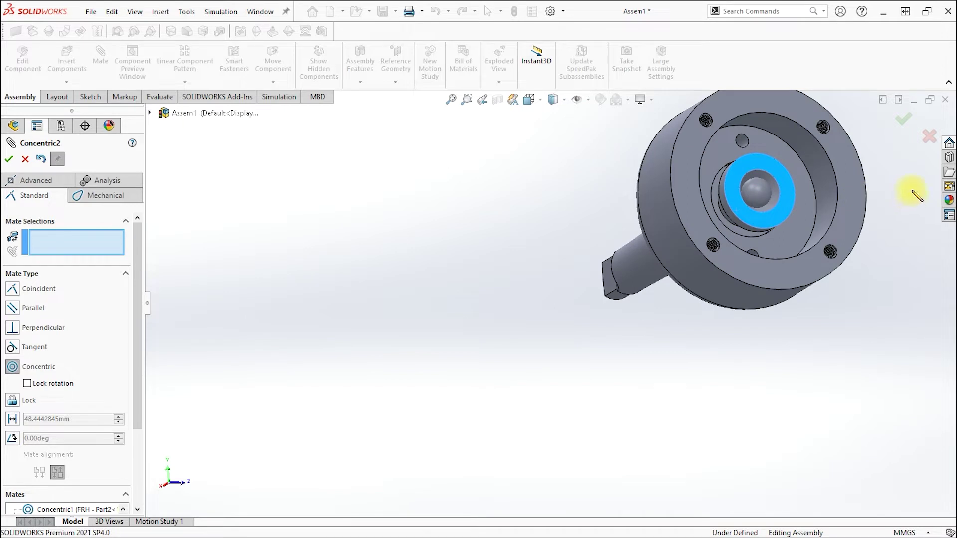
{"action": "scroll", "coordinate": [752, 227], "scroll_direction": "down", "scroll_amount": 5}
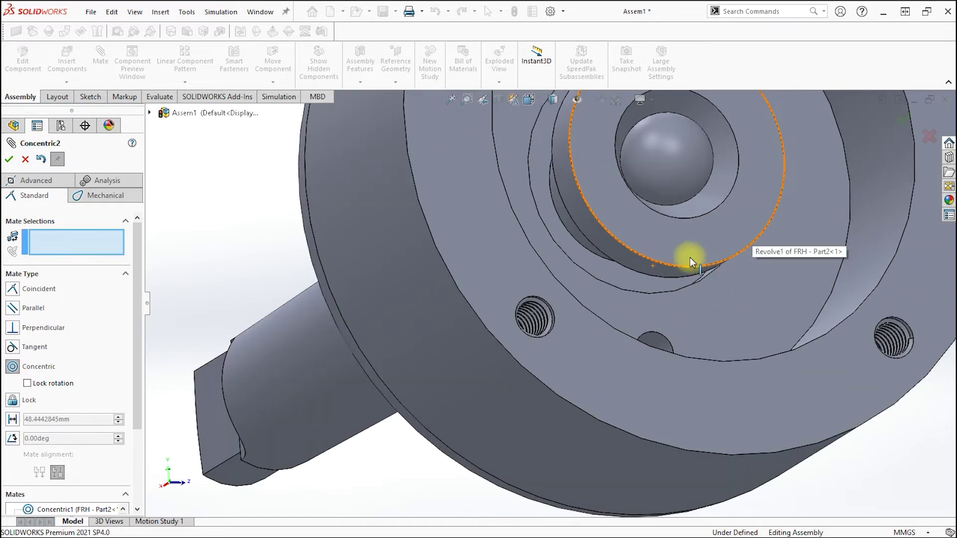
{"action": "middle_click_drag", "start_coordinate": [615, 268], "coordinate": [590, 237]}
{"action": "left_click", "coordinate": [13, 289]}
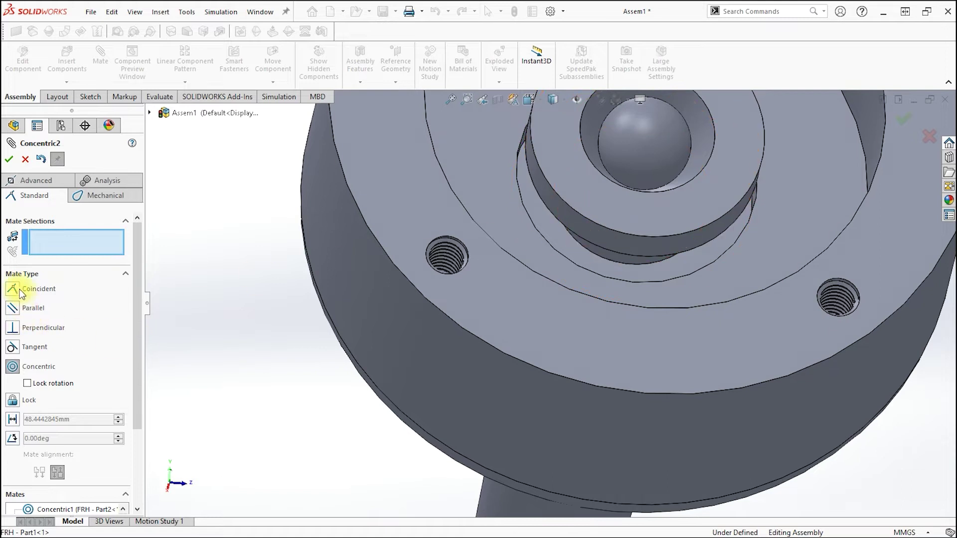
{"action": "scroll", "coordinate": [591, 262], "scroll_direction": "up", "scroll_amount": 5}
{"action": "mouse_move", "coordinate": [604, 246]}
{"action": "middle_mouse_down"}
{"action": "mouse_move", "coordinate": [669, 309]}
{"action": "mouse_move", "coordinate": [580, 298]}
{"action": "mouse_move", "coordinate": [564, 283]}
{"action": "middle_mouse_up"}
{"action": "left_click", "coordinate": [583, 290]}
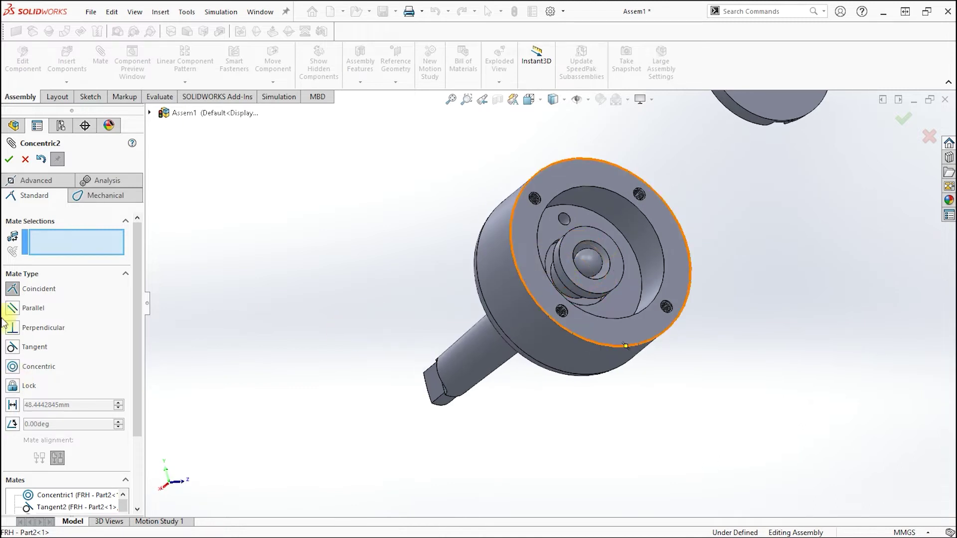
{"action": "left_click", "coordinate": [42, 159]}
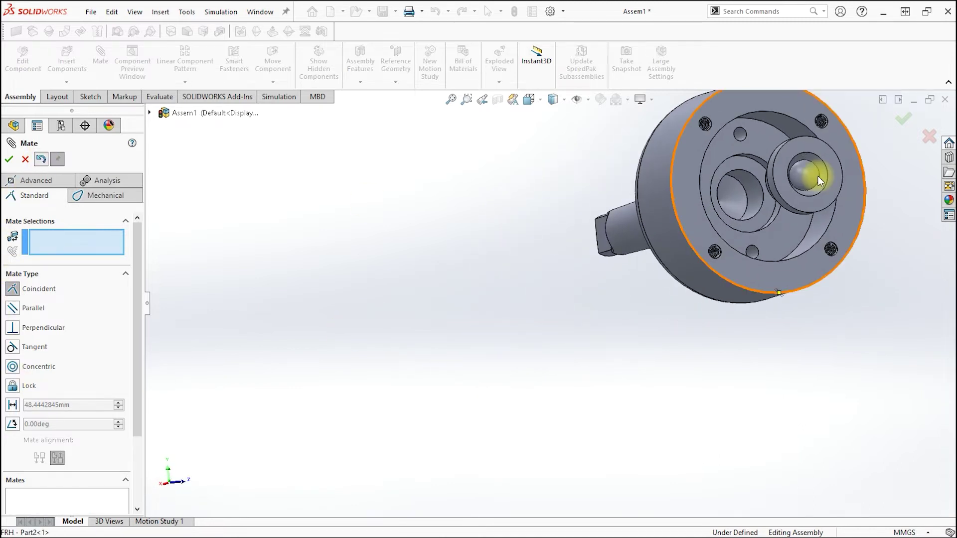
Reselect the boss face, switch the mate type to Coincident, and clear the chosen faces
{"action": "left_click", "coordinate": [787, 212]}
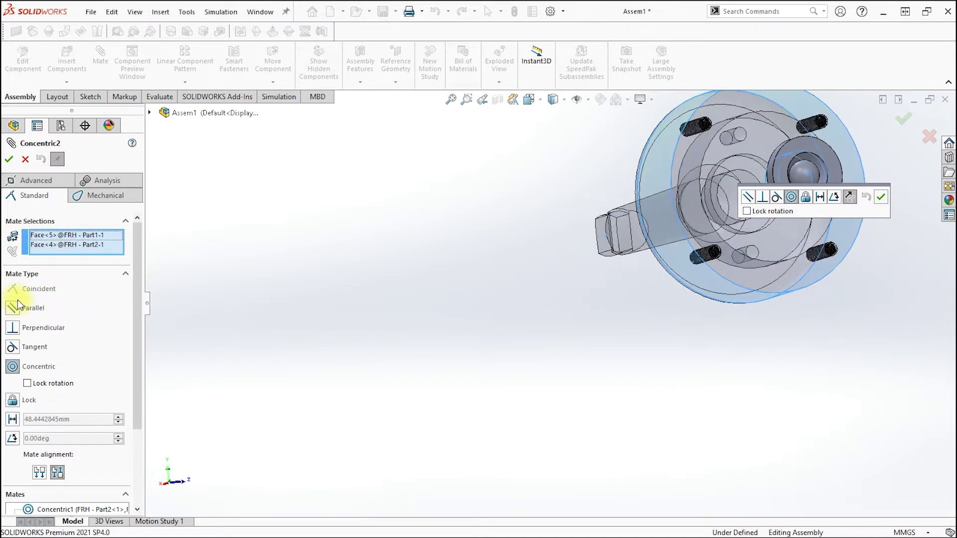
{"action": "right_click", "coordinate": [60, 237]}
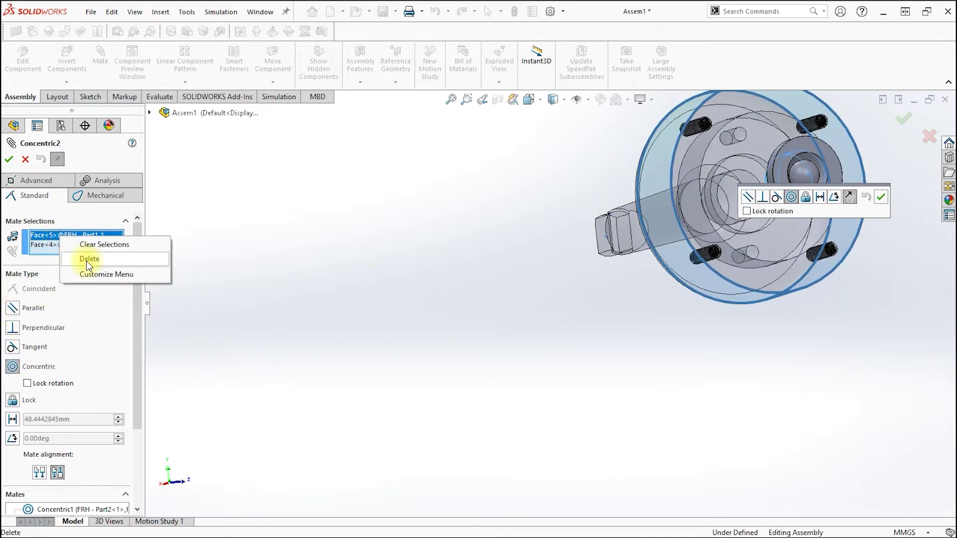
{"action": "left_click", "coordinate": [85, 259]}
{"action": "left_click", "coordinate": [13, 290]}
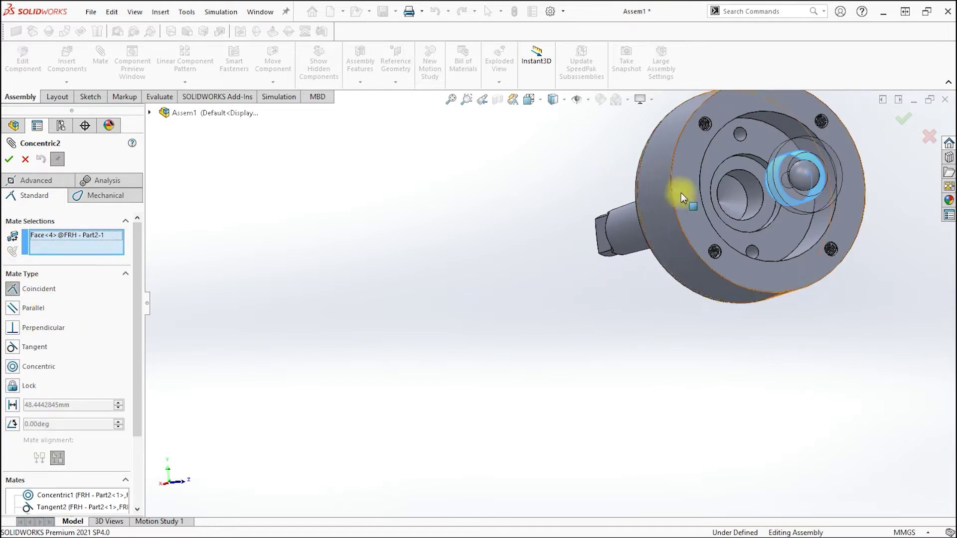
{"action": "right_click", "coordinate": [86, 245]}
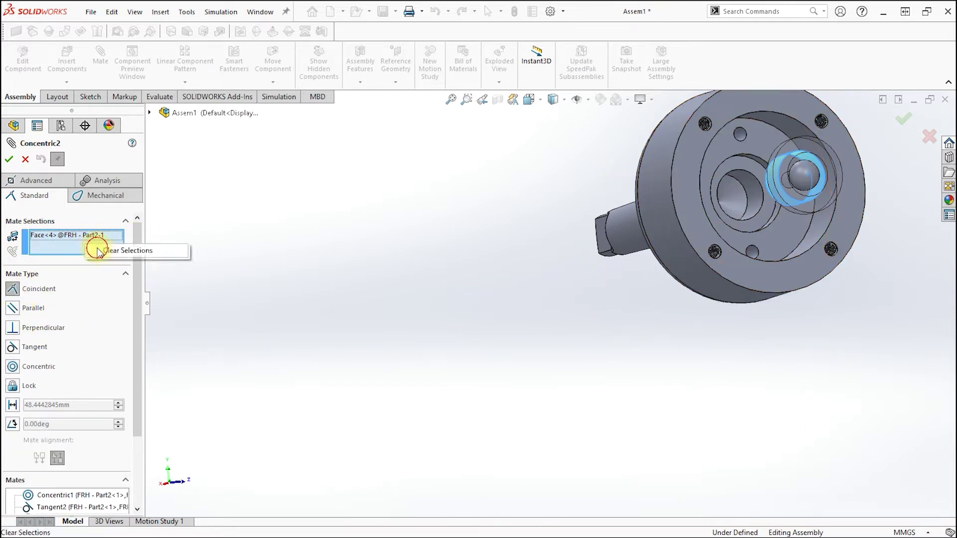
{"action": "left_click", "coordinate": [97, 250]}
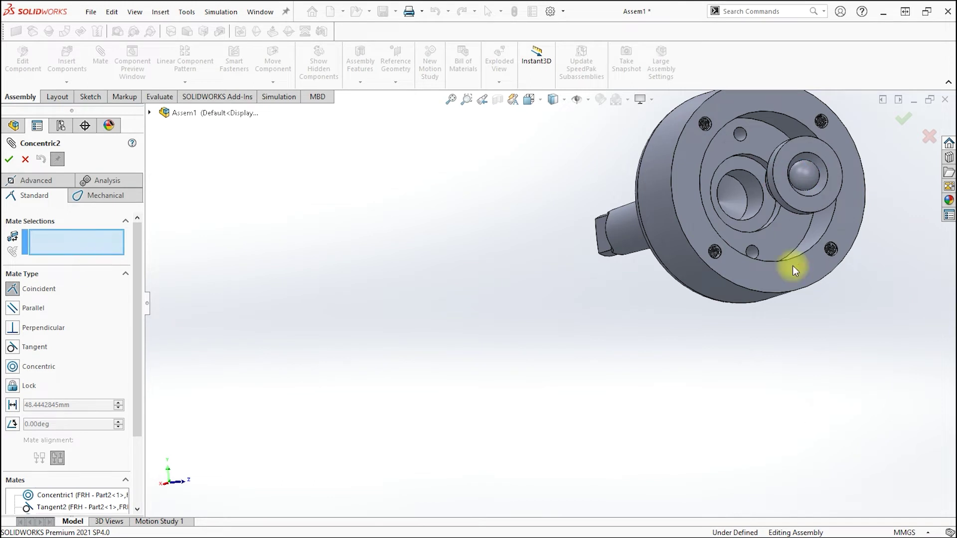
Seat Part2's boss face coincident against the main body's inner face (Coincident2)
{"action": "left_click", "coordinate": [755, 224]}
{"action": "mouse_move", "coordinate": [820, 227]}
{"action": "middle_mouse_down"}
{"action": "mouse_move", "coordinate": [819, 90]}
{"action": "mouse_move", "coordinate": [802, 7]}
{"action": "middle_mouse_up"}
{"action": "scroll", "coordinate": [820, 154], "scroll_direction": "down", "scroll_amount": 5}
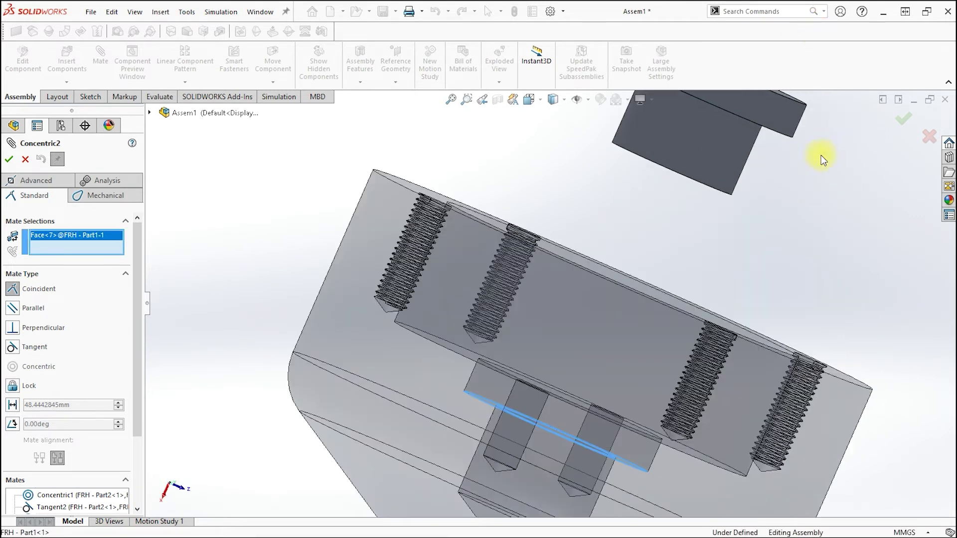
{"action": "middle_click_drag", "start_coordinate": [736, 203], "coordinate": [740, 128]}
{"action": "scroll", "coordinate": [736, 175], "scroll_direction": "up", "scroll_amount": 5}
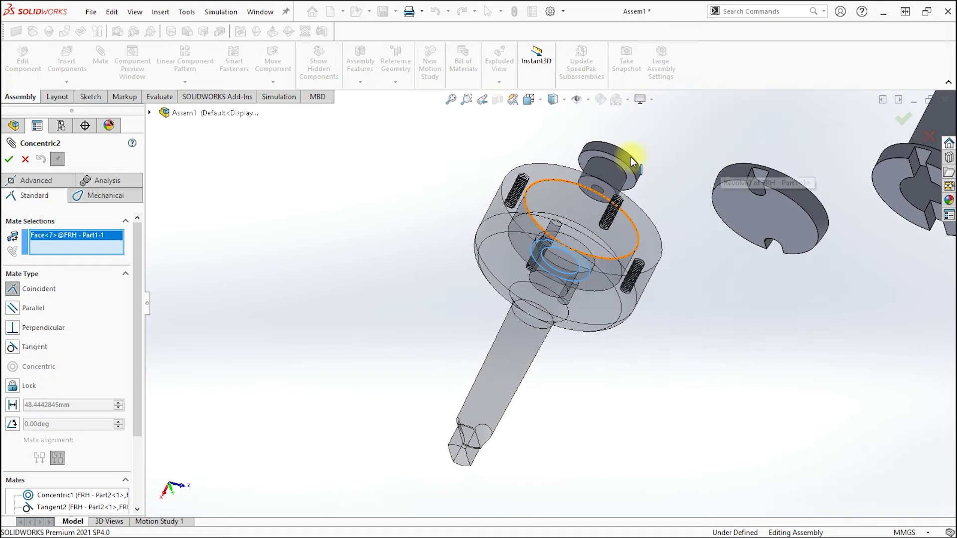
{"action": "scroll", "coordinate": [590, 247], "scroll_direction": "down", "scroll_amount": 4}
{"action": "left_click", "coordinate": [597, 250]}
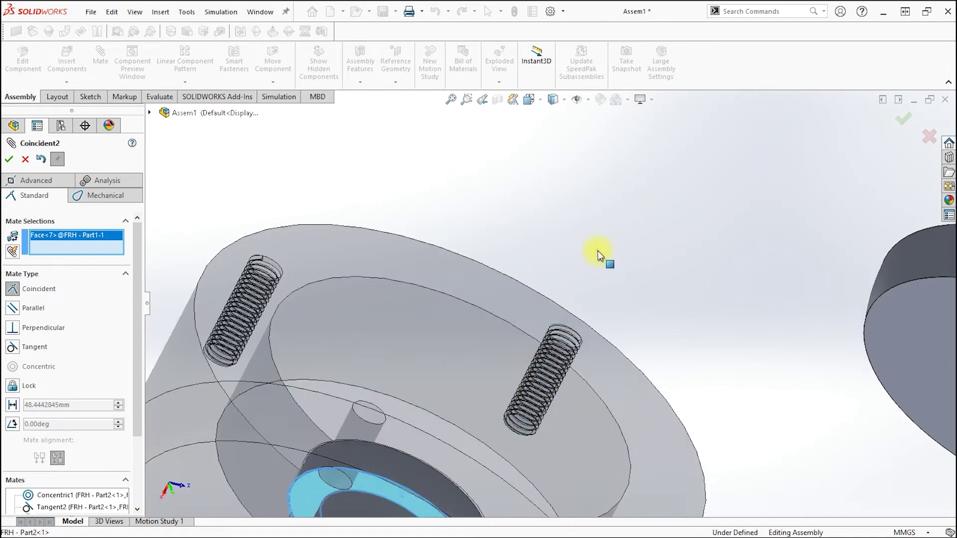
{"action": "key", "text": "Return"}
{"action": "middle_click_drag", "start_coordinate": [597, 212], "coordinate": [601, 451]}
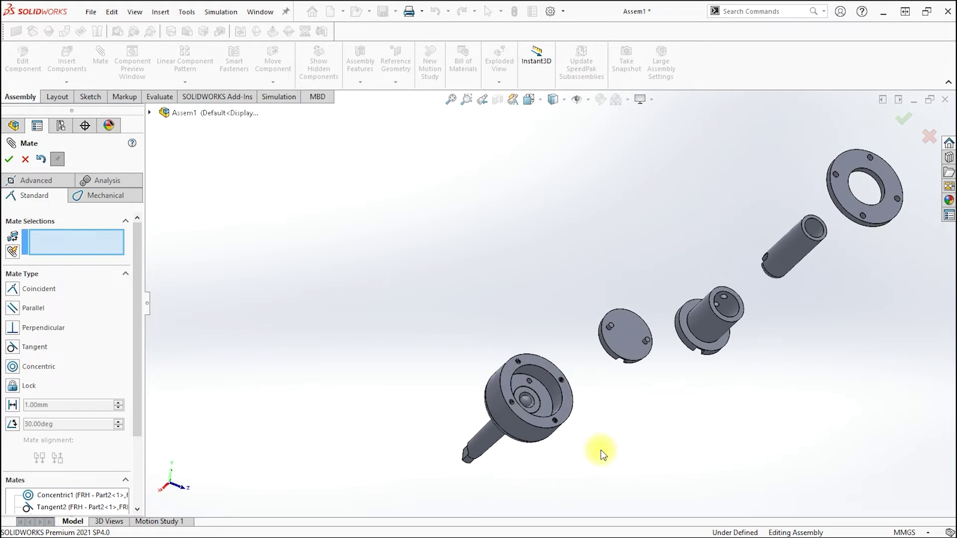
{"action": "scroll", "coordinate": [535, 410], "scroll_direction": "down", "scroll_amount": 3}
Align the flanged hub's outer circular edge with the disk's edge
{"action": "scroll", "coordinate": [590, 383], "scroll_direction": "up", "scroll_amount": 1}
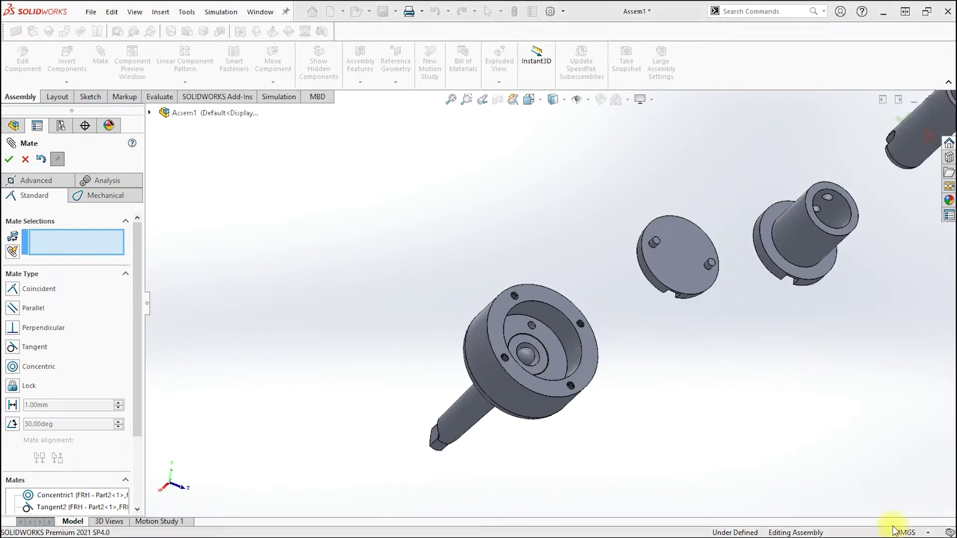
{"action": "scroll", "coordinate": [539, 361], "scroll_direction": "down", "scroll_amount": 2}
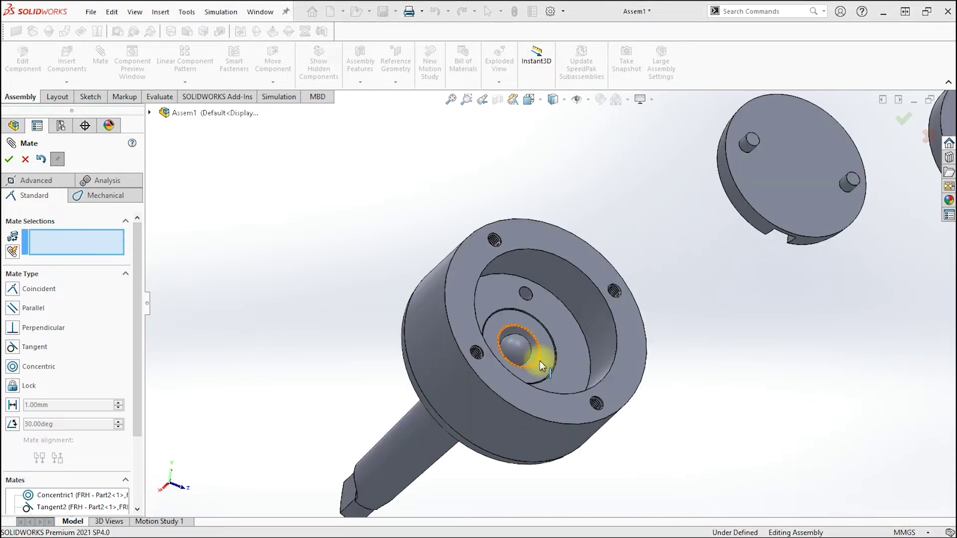
{"action": "scroll", "coordinate": [539, 361], "scroll_direction": "down", "scroll_amount": 2}
{"action": "mouse_move", "coordinate": [507, 394]}
{"action": "middle_mouse_down"}
{"action": "mouse_move", "coordinate": [511, 425]}
{"action": "mouse_move", "coordinate": [546, 393]}
{"action": "mouse_move", "coordinate": [590, 375]}
{"action": "mouse_move", "coordinate": [651, 370]}
{"action": "mouse_move", "coordinate": [606, 325]}
{"action": "mouse_move", "coordinate": [627, 359]}
{"action": "middle_mouse_up"}
{"action": "scroll", "coordinate": [592, 386], "scroll_direction": "up", "scroll_amount": 4}
{"action": "scroll", "coordinate": [279, 373], "scroll_direction": "down", "scroll_amount": 3}
{"action": "left_click", "coordinate": [319, 344]}
{"action": "scroll", "coordinate": [594, 340], "scroll_direction": "up", "scroll_amount": 3}
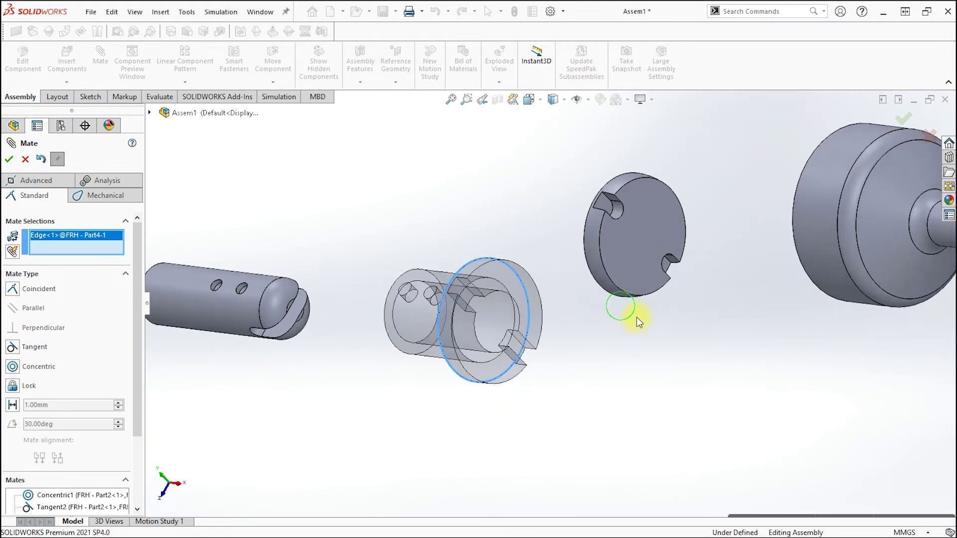
{"action": "left_click", "coordinate": [594, 244]}
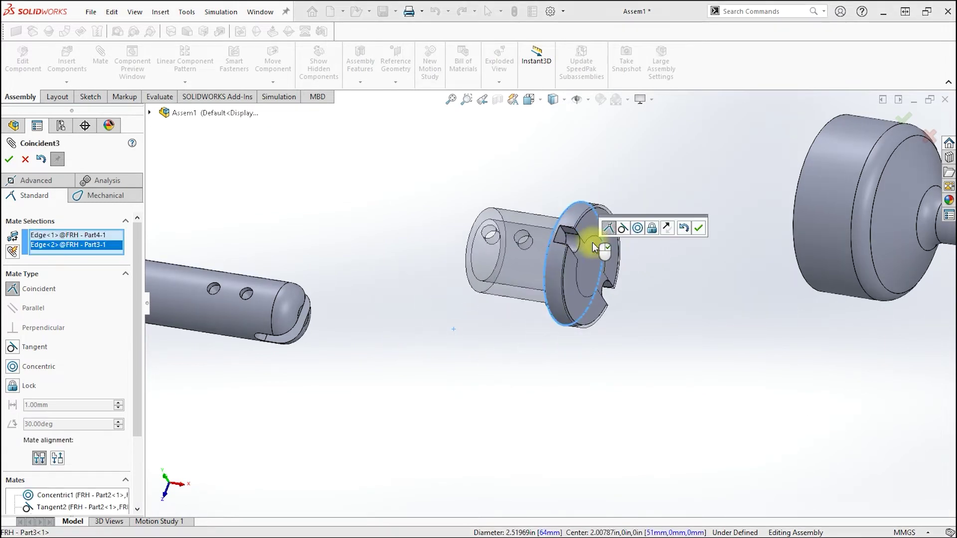
{"action": "left_click", "coordinate": [636, 229]}
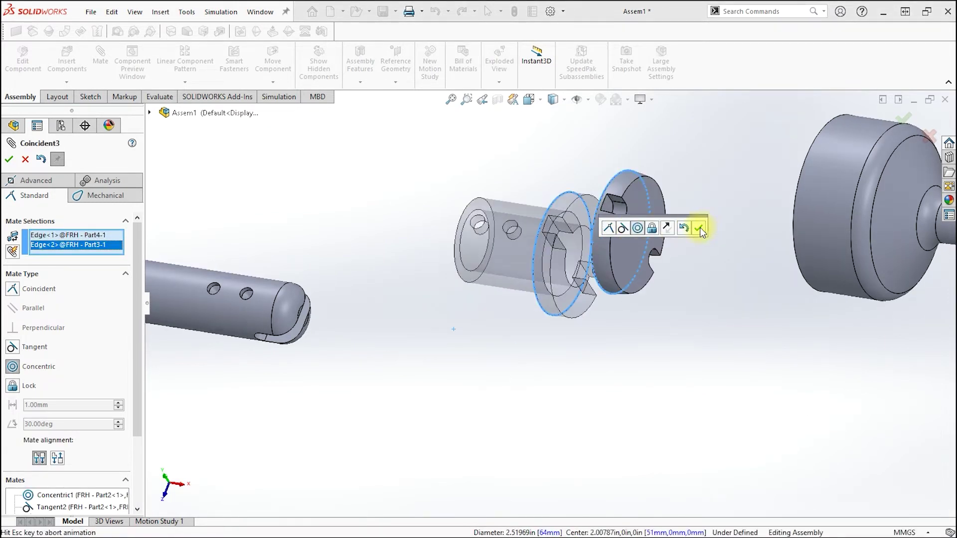
Choose the Width mate from the advanced mate types
{"action": "left_click", "coordinate": [685, 229]}
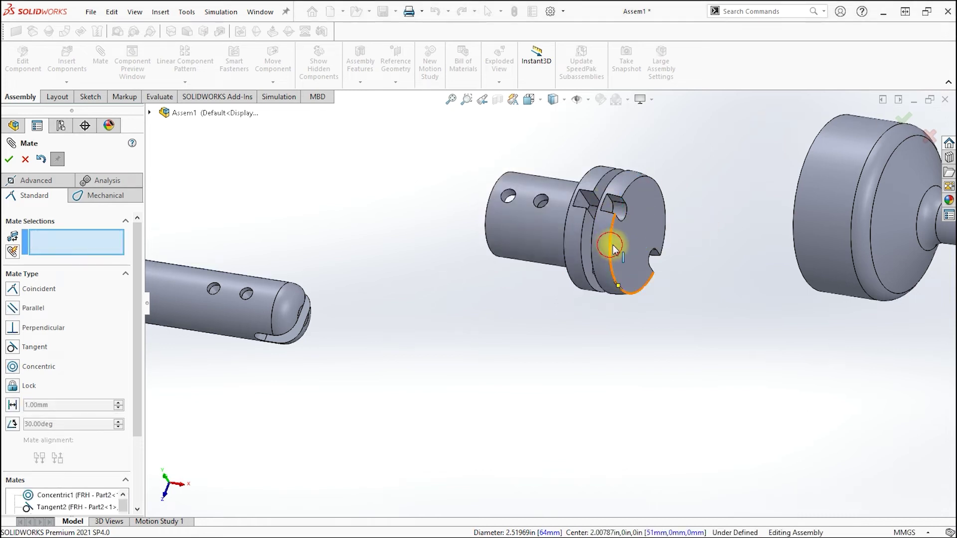
{"action": "left_click", "coordinate": [24, 181]}
{"action": "left_click", "coordinate": [13, 324]}
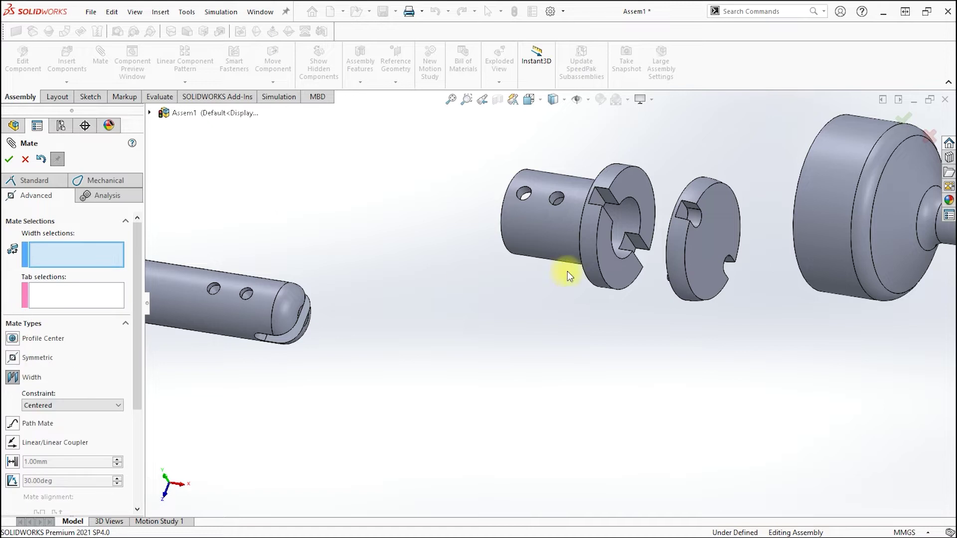
Centre the disk's tab between the hub slot's two walls with the Width1 mate
{"action": "scroll", "coordinate": [603, 197], "scroll_direction": "down", "scroll_amount": 3}
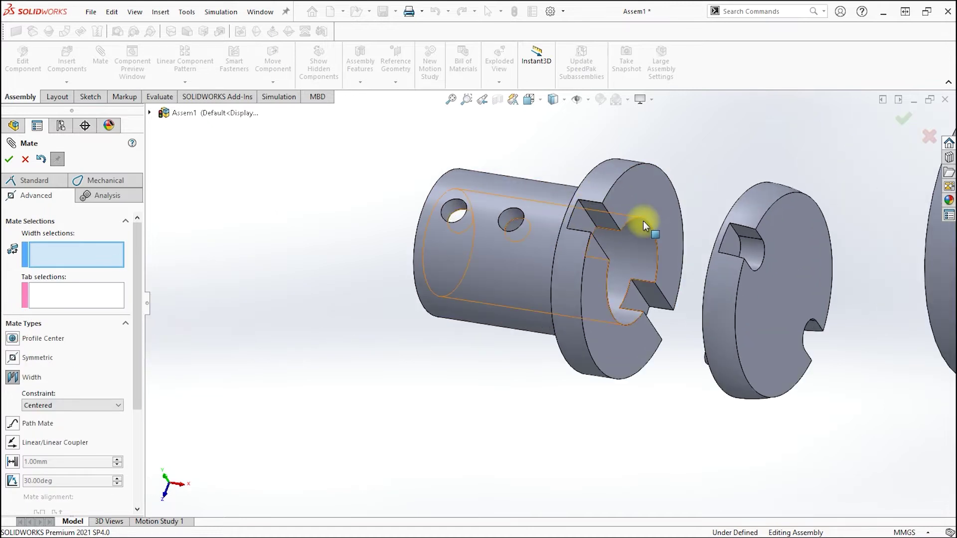
{"action": "left_click", "coordinate": [600, 215]}
{"action": "mouse_move", "coordinate": [581, 261]}
{"action": "middle_mouse_down"}
{"action": "mouse_move", "coordinate": [589, 384]}
{"action": "mouse_move", "coordinate": [573, 247]}
{"action": "middle_mouse_up"}
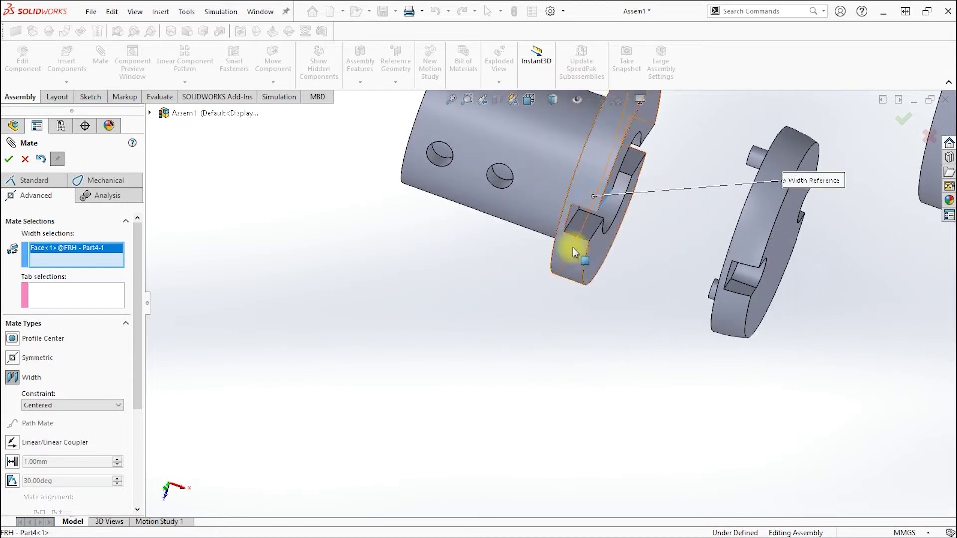
{"action": "left_click", "coordinate": [581, 233]}
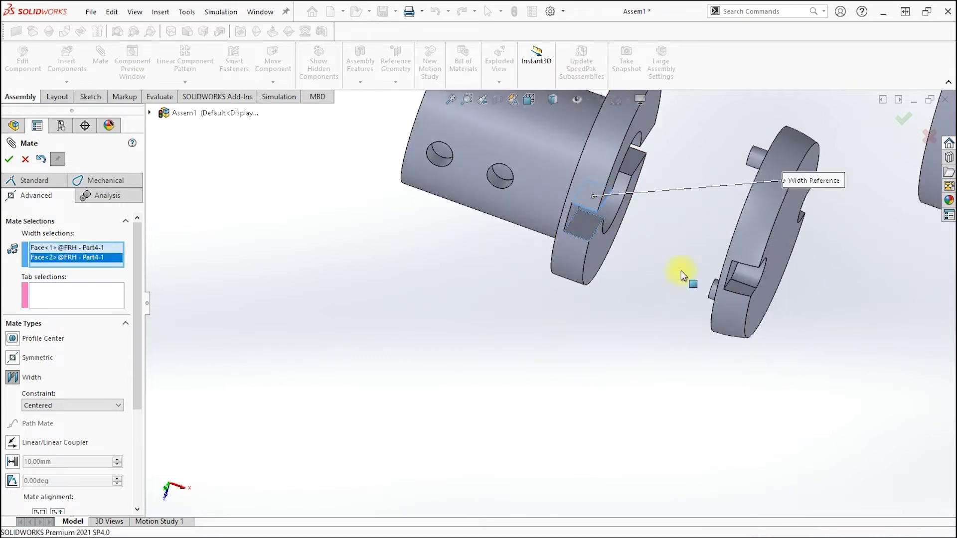
{"action": "left_click", "coordinate": [761, 154]}
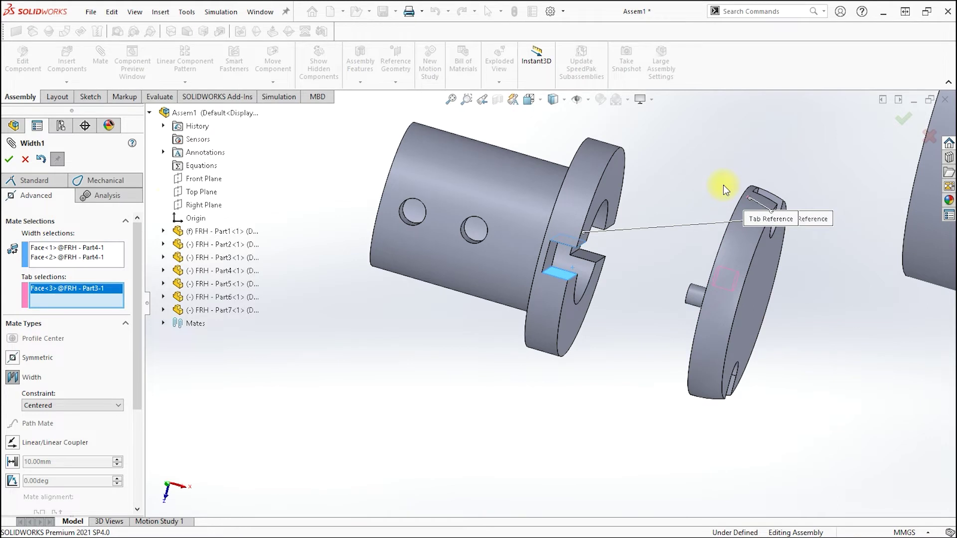
{"action": "left_click", "coordinate": [907, 118]}
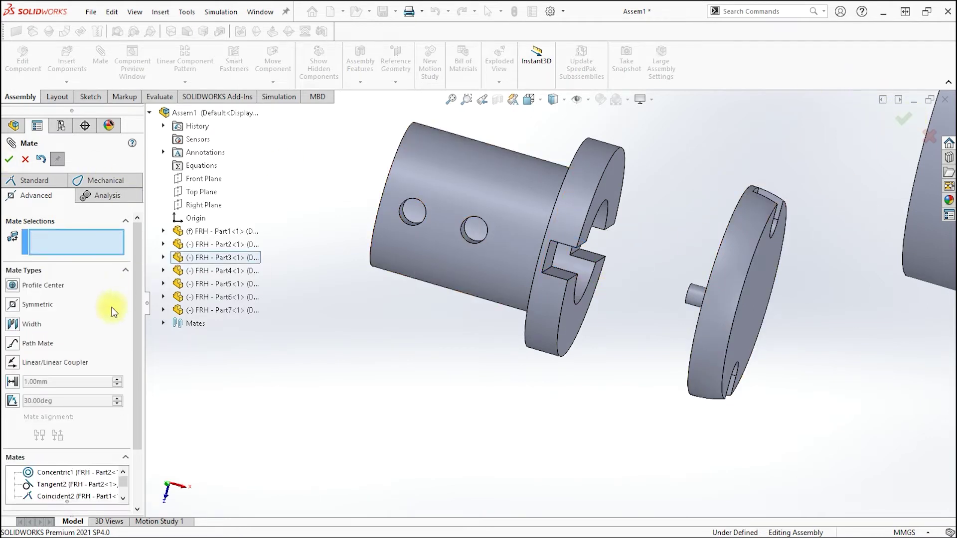
Seat the disk face flush against the hub's flange with a Coincident mate
{"action": "left_click", "coordinate": [17, 182]}
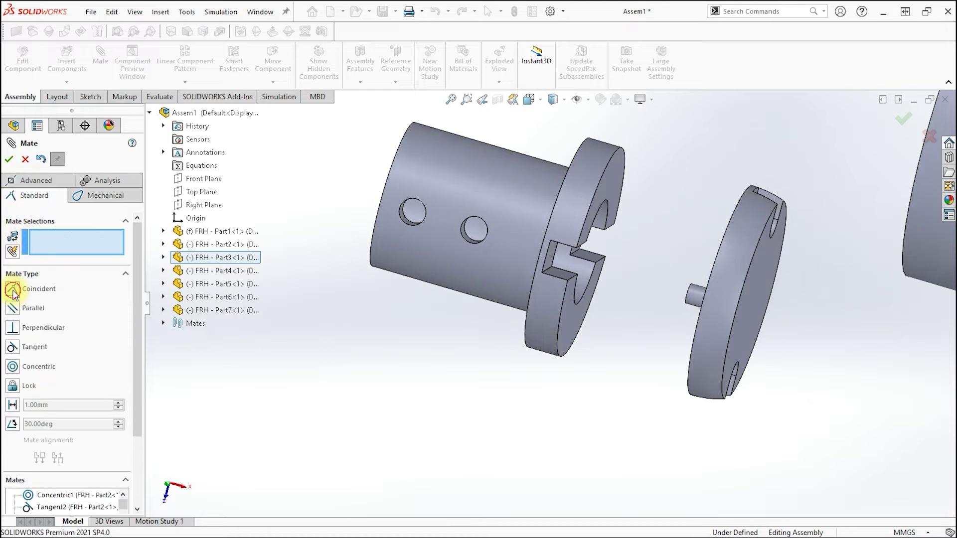
{"action": "left_click", "coordinate": [606, 185]}
{"action": "mouse_move", "coordinate": [623, 266]}
{"action": "middle_mouse_down"}
{"action": "mouse_move", "coordinate": [649, 287]}
{"action": "mouse_move", "coordinate": [663, 284]}
{"action": "middle_mouse_up"}
{"action": "left_click", "coordinate": [770, 270]}
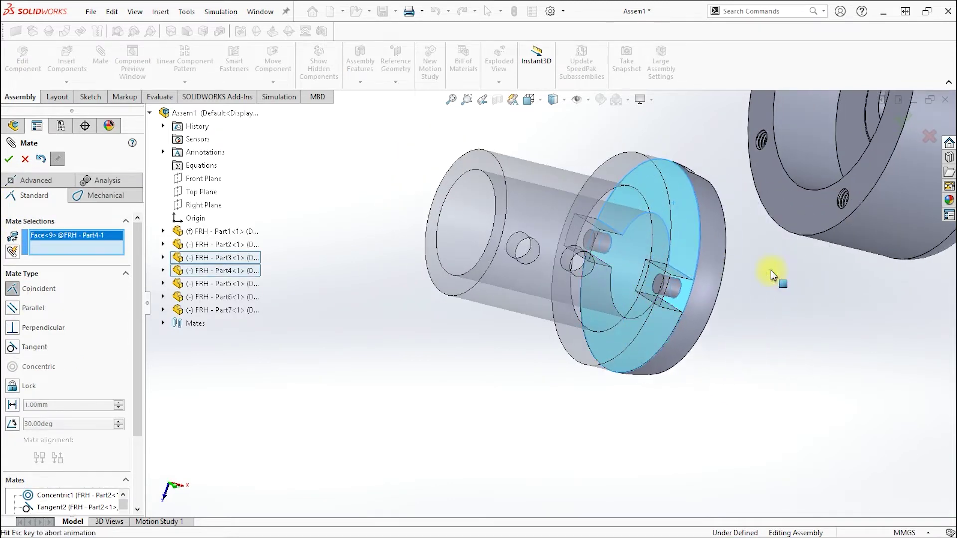
{"action": "right_click", "coordinate": [725, 313]}
{"action": "mouse_move", "coordinate": [721, 311]}
{"action": "middle_mouse_down"}
{"action": "mouse_move", "coordinate": [688, 293]}
{"action": "mouse_move", "coordinate": [688, 280]}
{"action": "mouse_move", "coordinate": [732, 261]}
{"action": "mouse_move", "coordinate": [762, 280]}
{"action": "mouse_move", "coordinate": [781, 320]}
{"action": "mouse_move", "coordinate": [636, 331]}
{"action": "middle_mouse_up"}
{"action": "scroll", "coordinate": [733, 257], "scroll_direction": "down", "scroll_amount": 3}
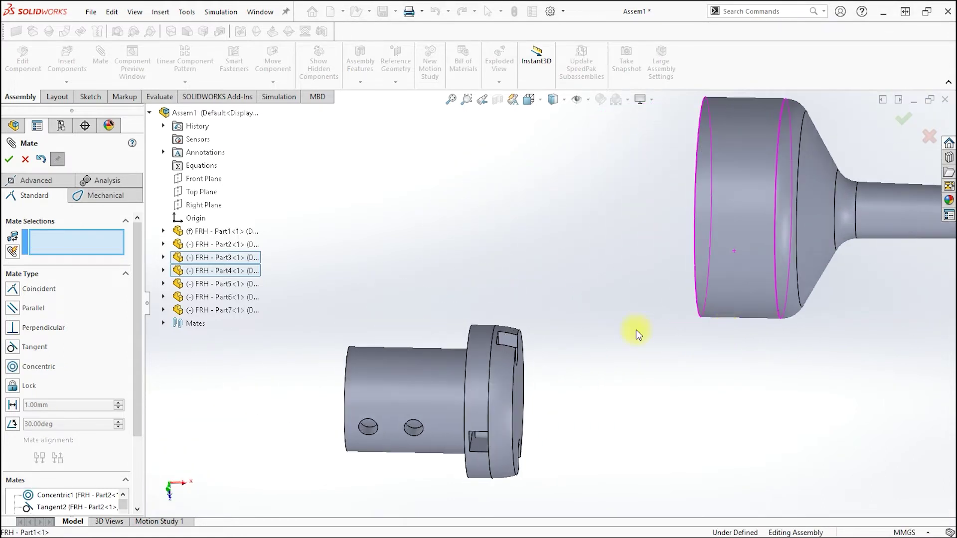
Centre the disk's slot on the flanged body's tab with the Width2 mate
{"action": "left_click", "coordinate": [18, 191]}
{"action": "left_click", "coordinate": [12, 325]}
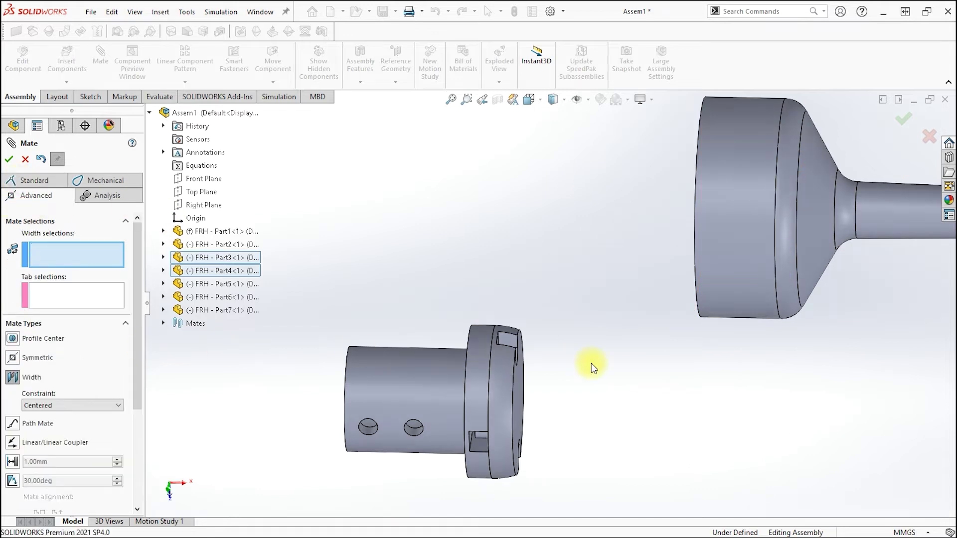
{"action": "middle_click_drag", "start_coordinate": [545, 399], "coordinate": [438, 363]}
{"action": "scroll", "coordinate": [525, 351], "scroll_direction": "down", "scroll_amount": 3}
{"action": "left_click", "coordinate": [550, 326]}
{"action": "mouse_move", "coordinate": [516, 357]}
{"action": "middle_mouse_down"}
{"action": "mouse_move", "coordinate": [488, 412]}
{"action": "mouse_move", "coordinate": [538, 352]}
{"action": "mouse_move", "coordinate": [641, 374]}
{"action": "mouse_move", "coordinate": [716, 354]}
{"action": "mouse_move", "coordinate": [749, 197]}
{"action": "middle_mouse_up"}
{"action": "left_click", "coordinate": [529, 357]}
{"action": "scroll", "coordinate": [529, 357], "scroll_direction": "up", "scroll_amount": 3}
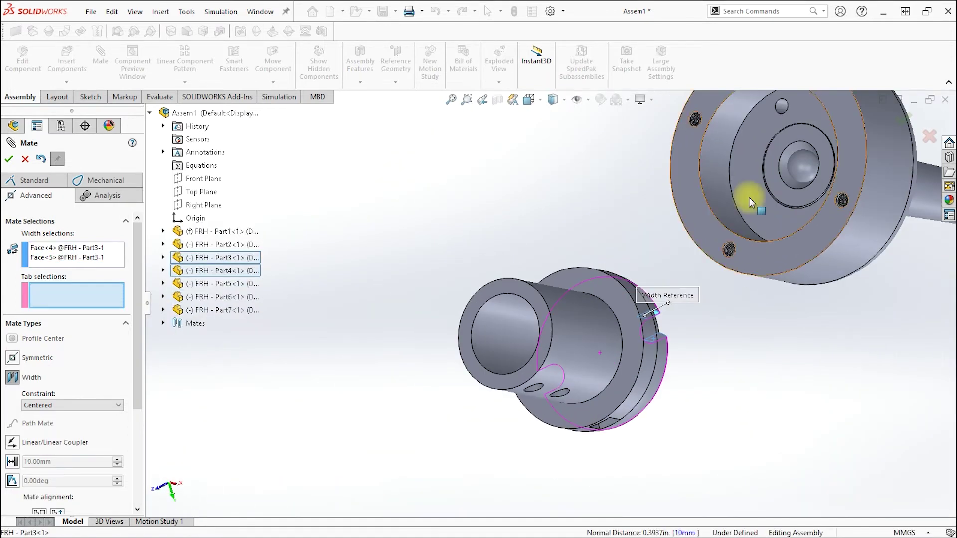
{"action": "left_click", "coordinate": [782, 106]}
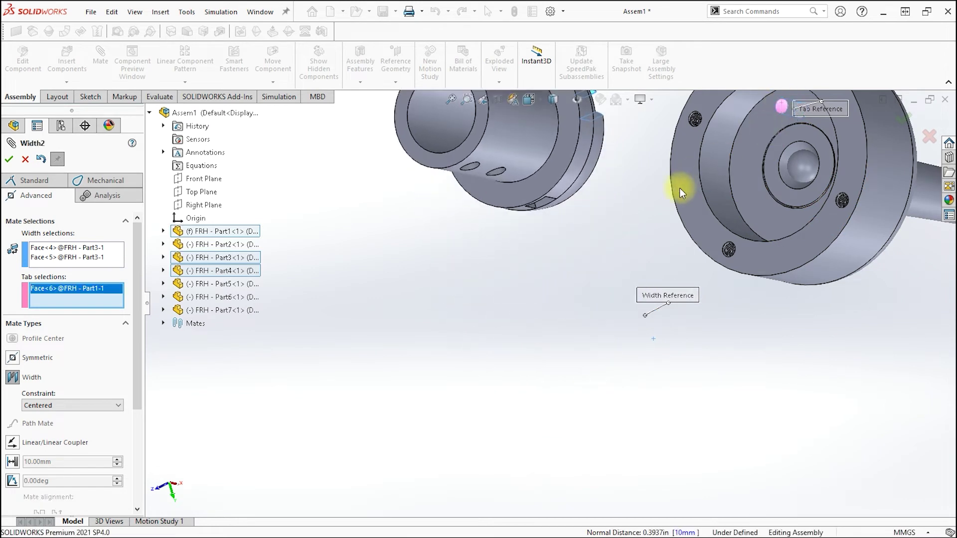
{"action": "left_click", "coordinate": [811, 185]}
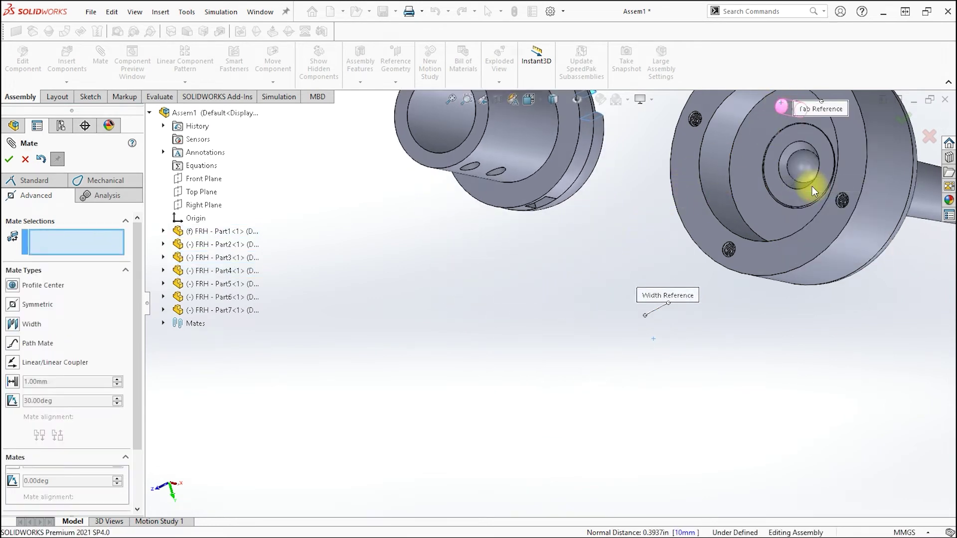
{"action": "left_click", "coordinate": [35, 181]}
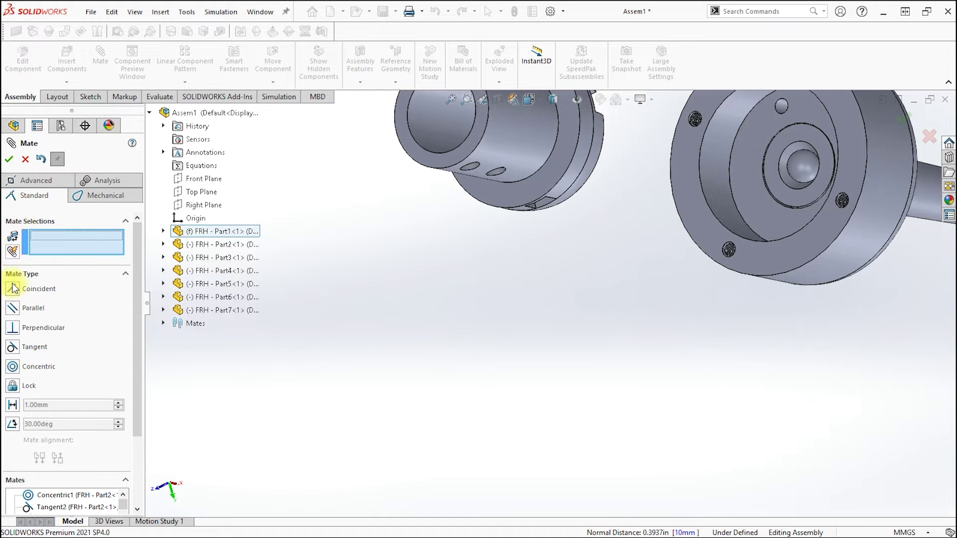
Make the hub's cylindrical face concentric with the flanged body's bore
{"action": "mouse_move", "coordinate": [466, 216]}
{"action": "middle_mouse_down"}
{"action": "mouse_move", "coordinate": [449, 210]}
{"action": "mouse_move", "coordinate": [462, 133]}
{"action": "middle_mouse_up"}
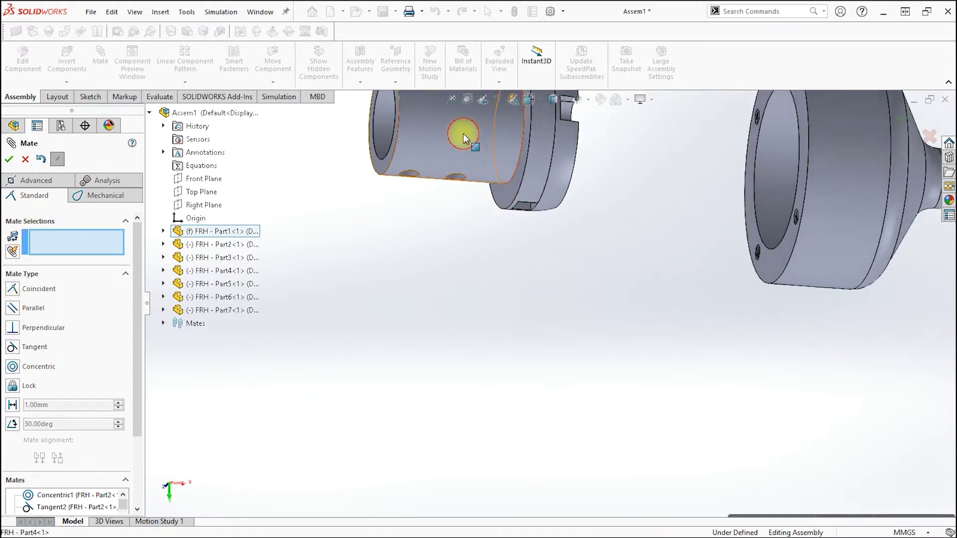
{"action": "left_click", "coordinate": [463, 134]}
{"action": "left_click", "coordinate": [839, 193]}
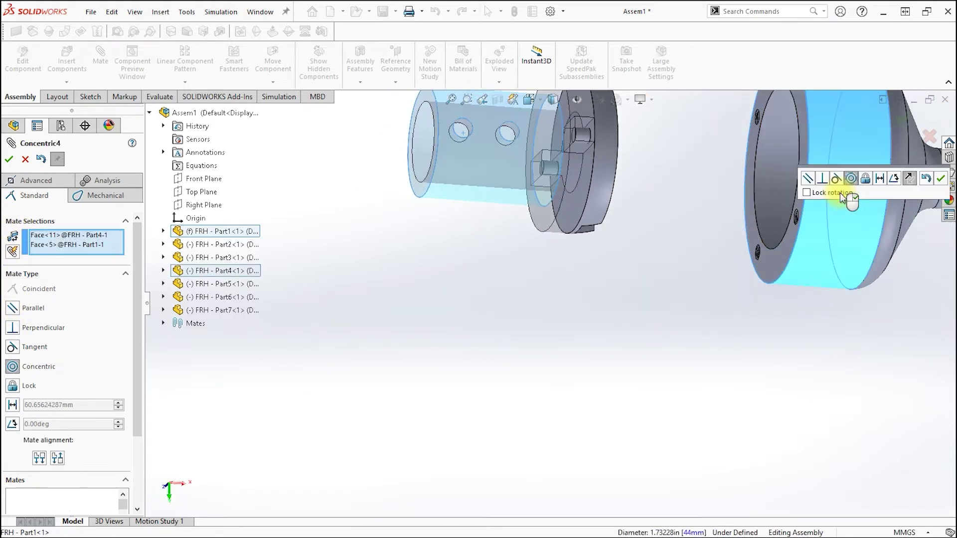
{"action": "left_click", "coordinate": [940, 178]}
Select the disk's front face, then finish mating and close the Mate tool
{"action": "middle_click_drag", "start_coordinate": [712, 192], "coordinate": [621, 187]}
{"action": "mouse_move", "coordinate": [597, 226]}
{"action": "middle_mouse_down"}
{"action": "mouse_move", "coordinate": [694, 237]}
{"action": "mouse_move", "coordinate": [662, 252]}
{"action": "mouse_move", "coordinate": [679, 267]}
{"action": "mouse_move", "coordinate": [681, 305]}
{"action": "mouse_move", "coordinate": [658, 368]}
{"action": "mouse_move", "coordinate": [686, 279]}
{"action": "mouse_move", "coordinate": [607, 283]}
{"action": "mouse_move", "coordinate": [597, 188]}
{"action": "middle_mouse_up"}
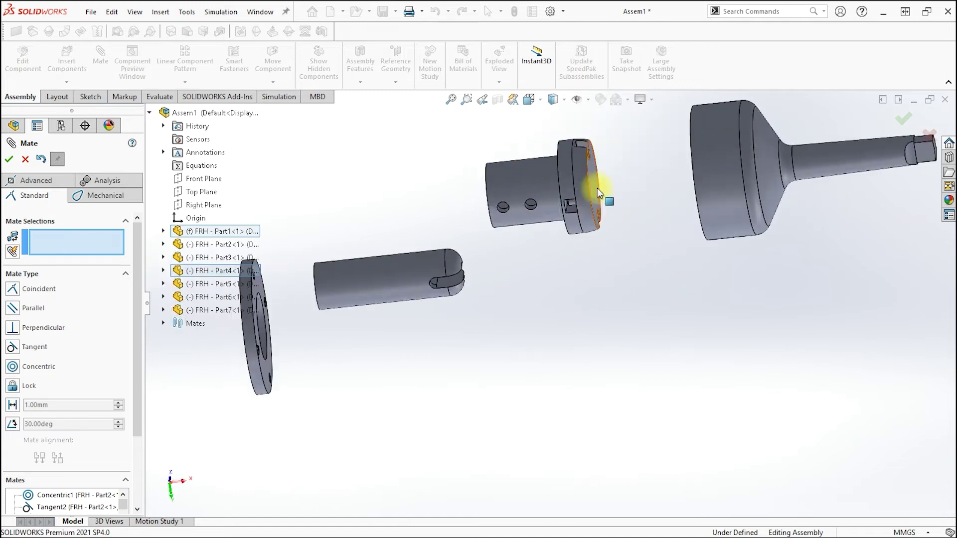
{"action": "scroll", "coordinate": [597, 188], "scroll_direction": "down", "scroll_amount": 4}
{"action": "left_click", "coordinate": [579, 211]}
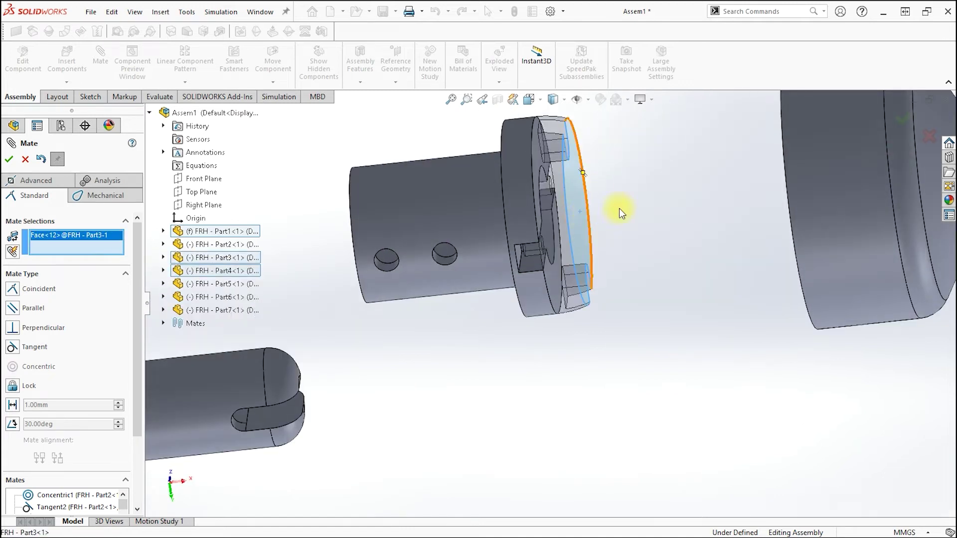
{"action": "scroll", "coordinate": [619, 208], "scroll_direction": "up", "scroll_amount": 5}
{"action": "middle_click_drag", "start_coordinate": [652, 207], "coordinate": [703, 213]}
{"action": "scroll", "coordinate": [629, 278], "scroll_direction": "down", "scroll_amount": 2}
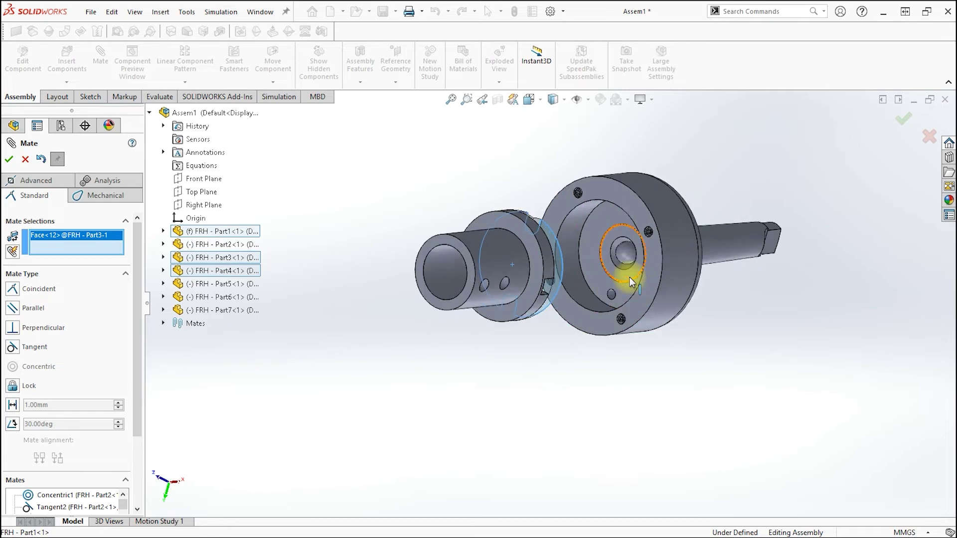
{"action": "scroll", "coordinate": [612, 244], "scroll_direction": "down", "scroll_amount": 2}
{"action": "left_click", "coordinate": [609, 247]}
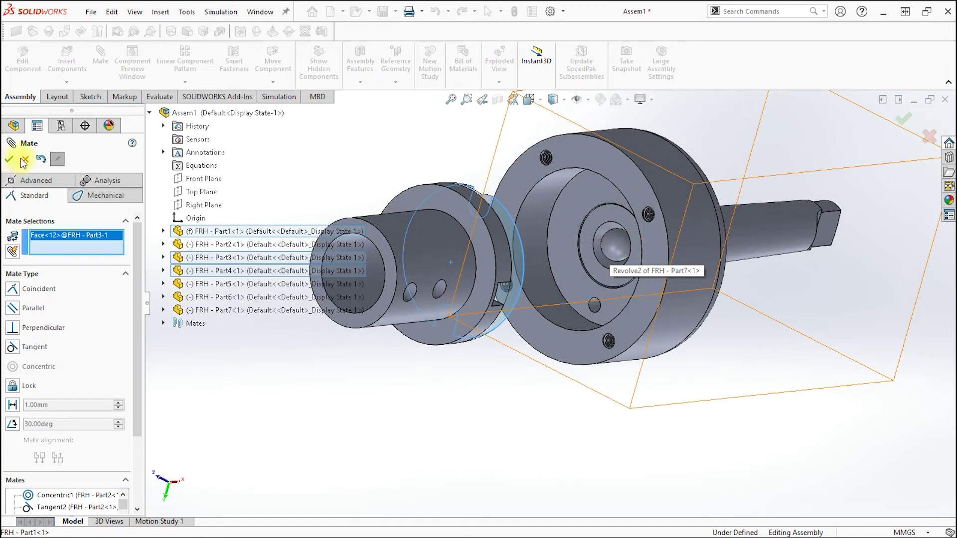
{"action": "key", "text": "Escape"}
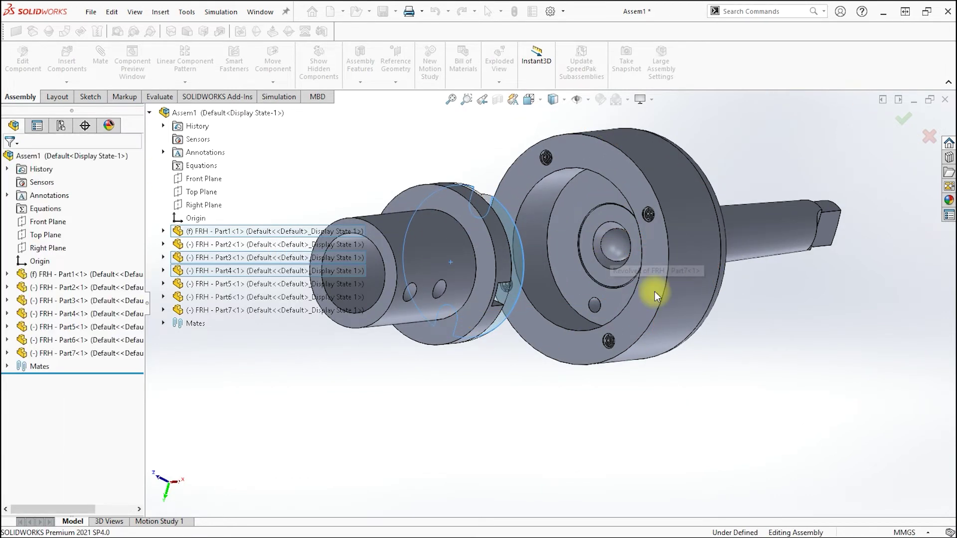
{"action": "left_click", "coordinate": [654, 291]}
Add Toolbox in the Design Library and browse IS > Pins > Parallel to Cylindrical Pin IS 2393
{"action": "left_click", "coordinate": [245, 271]}
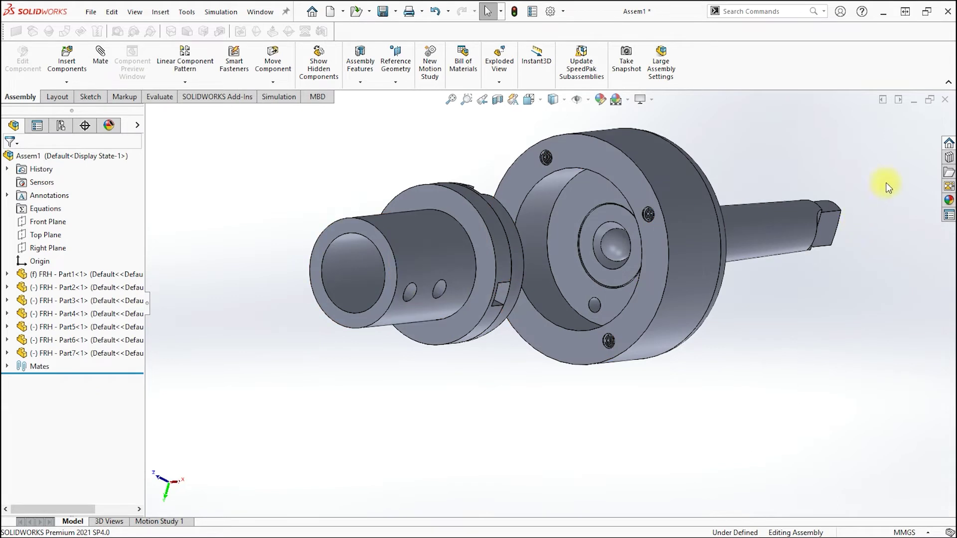
{"action": "left_click", "coordinate": [949, 157]}
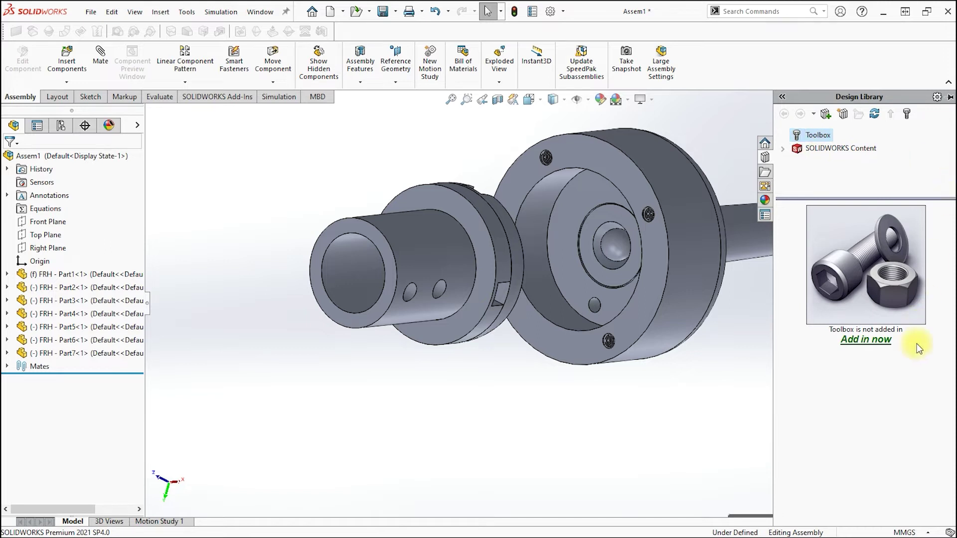
{"action": "left_click", "coordinate": [869, 341]}
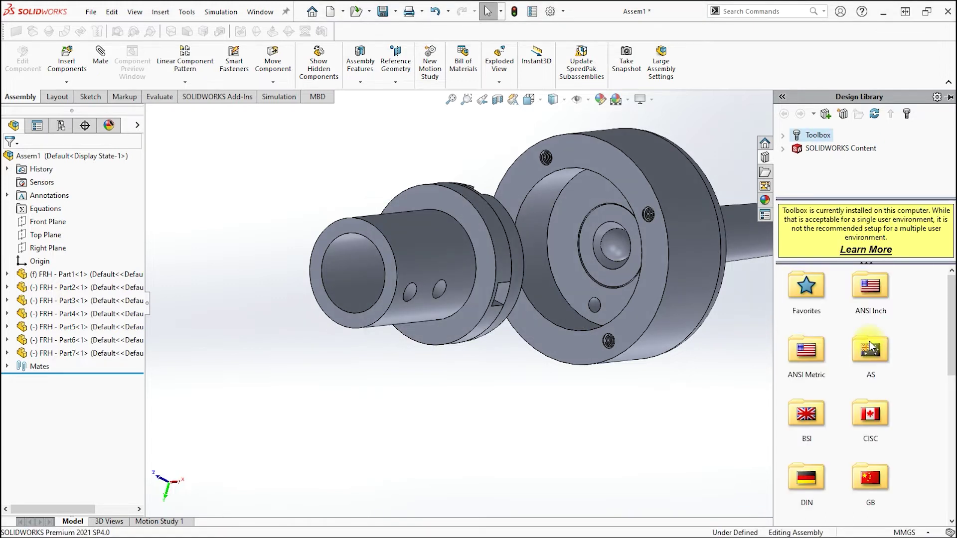
{"action": "scroll", "coordinate": [901, 338], "scroll_direction": "down", "scroll_amount": 2}
{"action": "scroll", "coordinate": [901, 338], "scroll_direction": "down", "scroll_amount": 3}
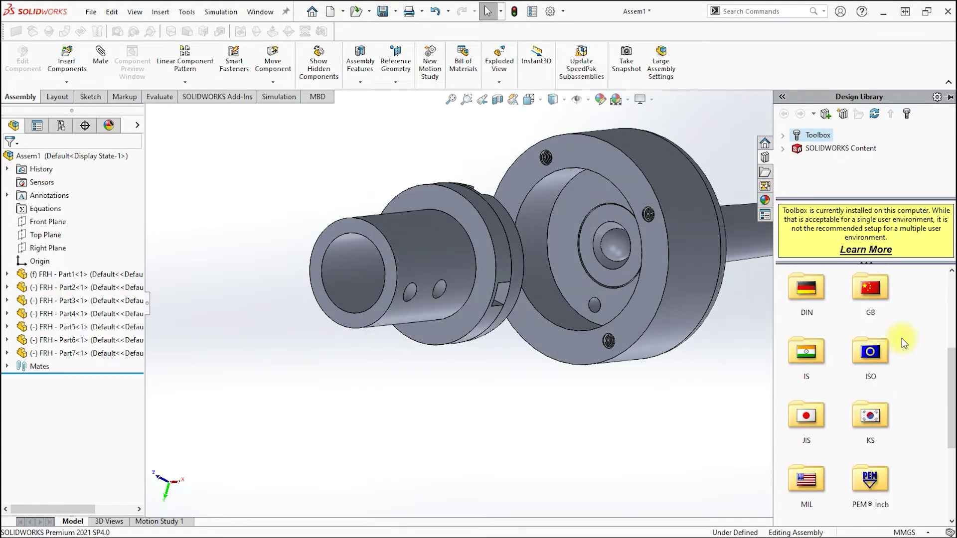
{"action": "double_click", "coordinate": [814, 349]}
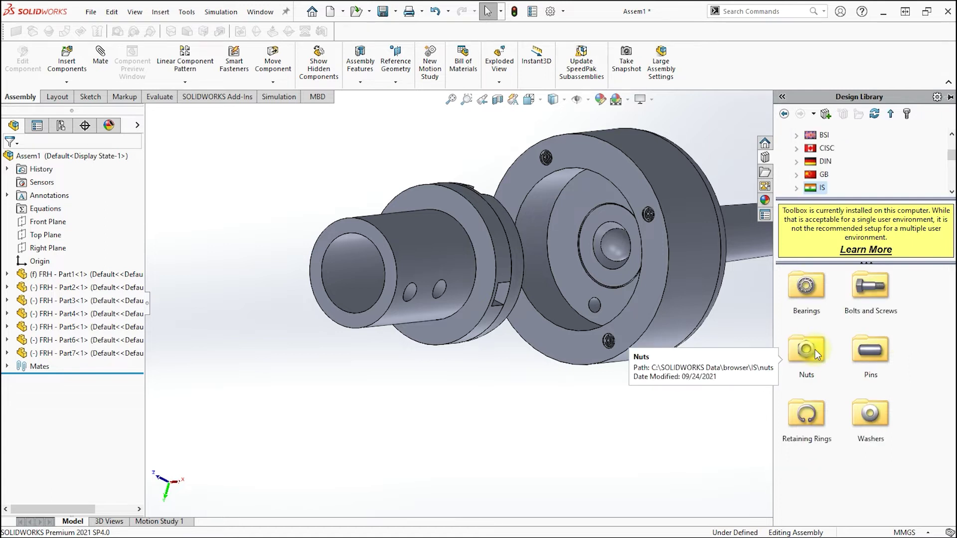
{"action": "double_click", "coordinate": [870, 352]}
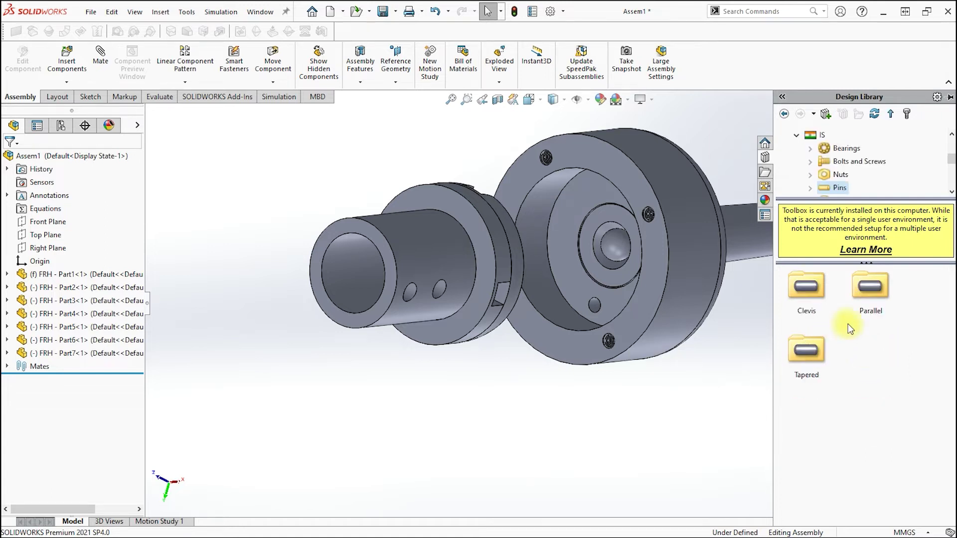
{"action": "double_click", "coordinate": [863, 289]}
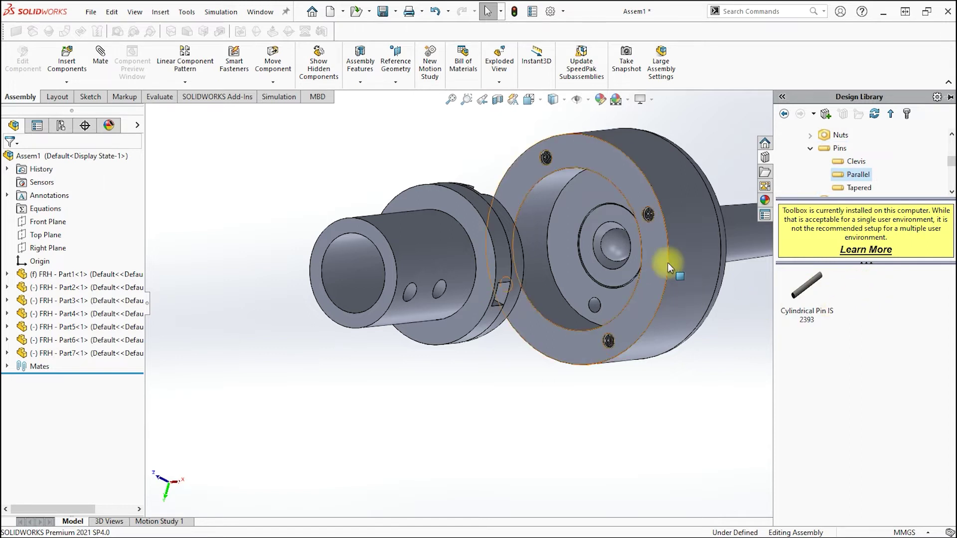
{"action": "scroll", "coordinate": [668, 262], "scroll_direction": "down", "scroll_amount": 3}
Drop the cylindrical pin into the flange's small hole and set its size to 6
{"action": "left_click_drag", "start_coordinate": [807, 286], "coordinate": [518, 343]}
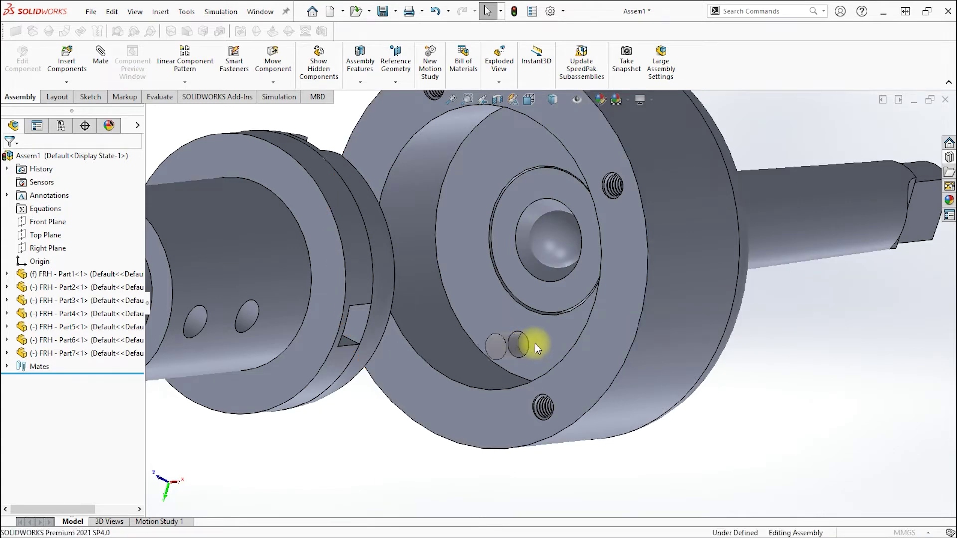
{"action": "mouse_move", "coordinate": [523, 363]}
{"action": "middle_mouse_down"}
{"action": "mouse_move", "coordinate": [490, 350]}
{"action": "mouse_move", "coordinate": [465, 388]}
{"action": "middle_mouse_up"}
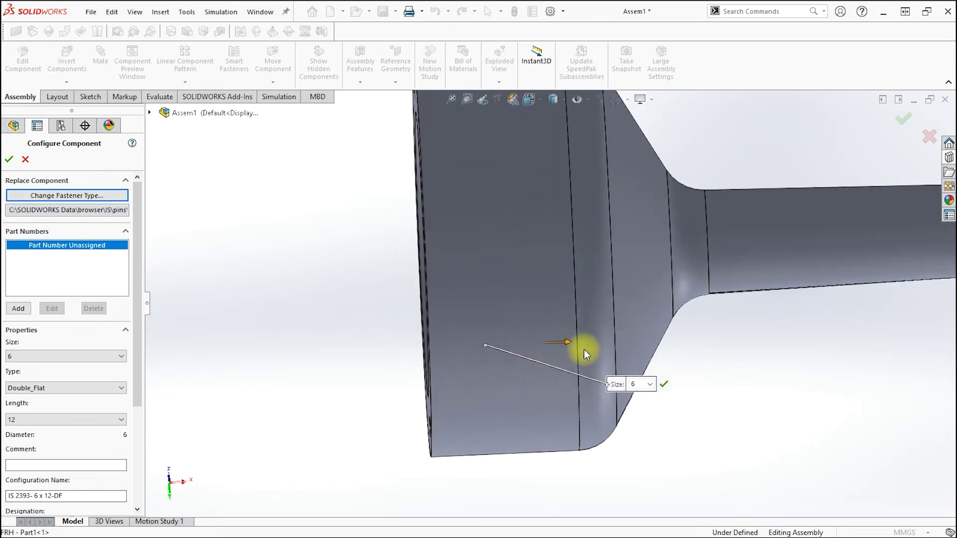
{"action": "left_click", "coordinate": [650, 384]}
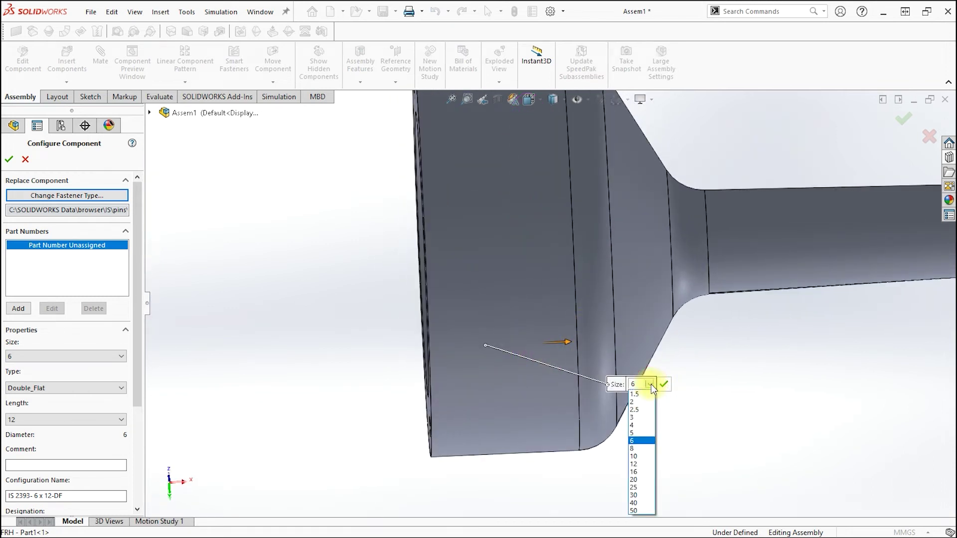
{"action": "left_click", "coordinate": [640, 472]}
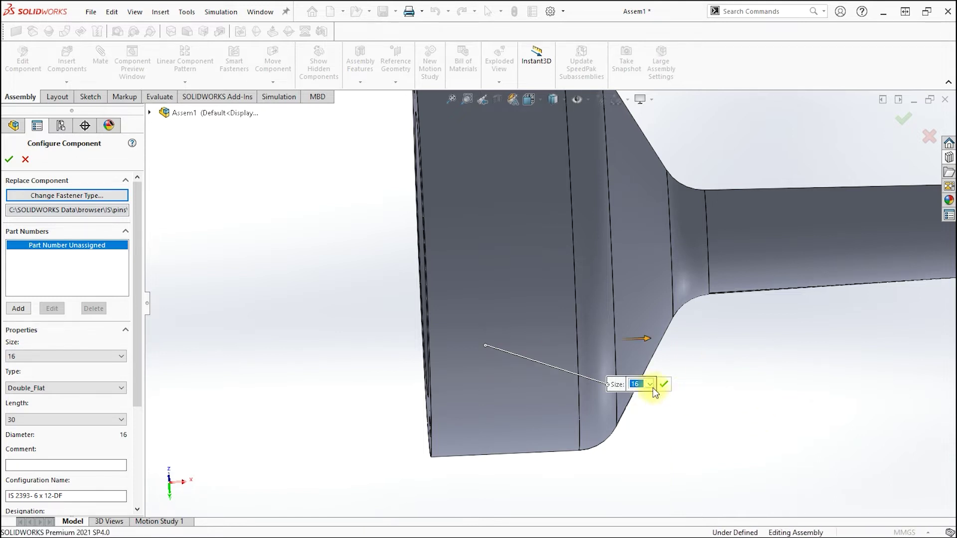
{"action": "key", "text": "f"}
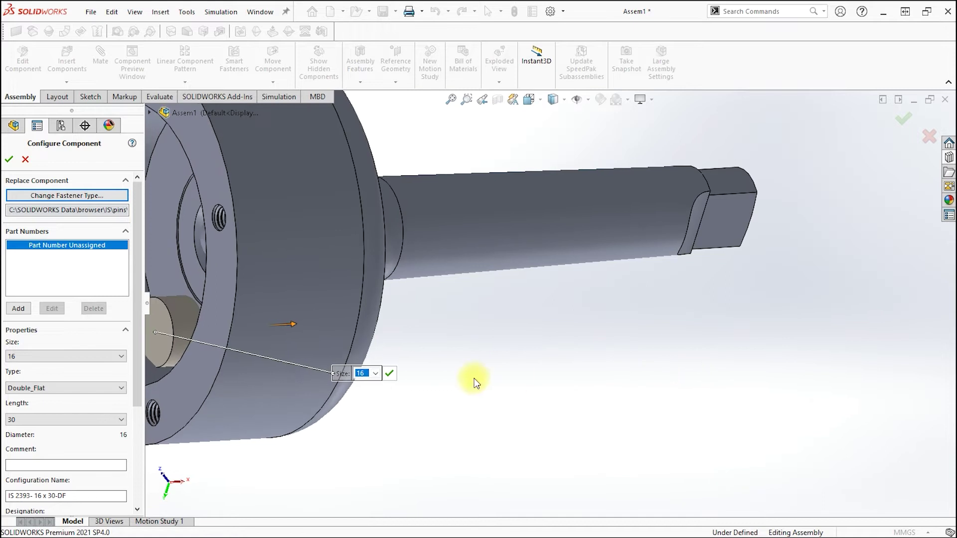
{"action": "left_click", "coordinate": [376, 373]}
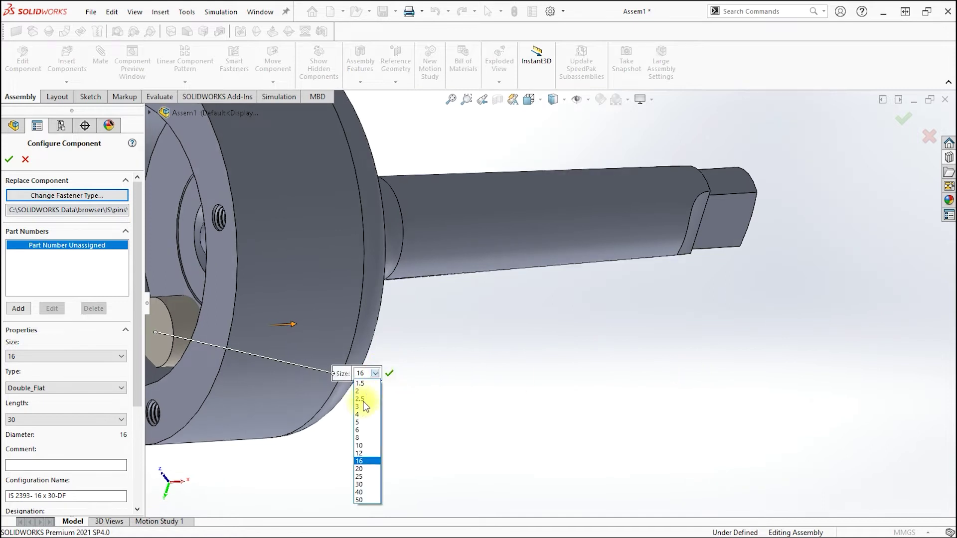
{"action": "left_click", "coordinate": [360, 429]}
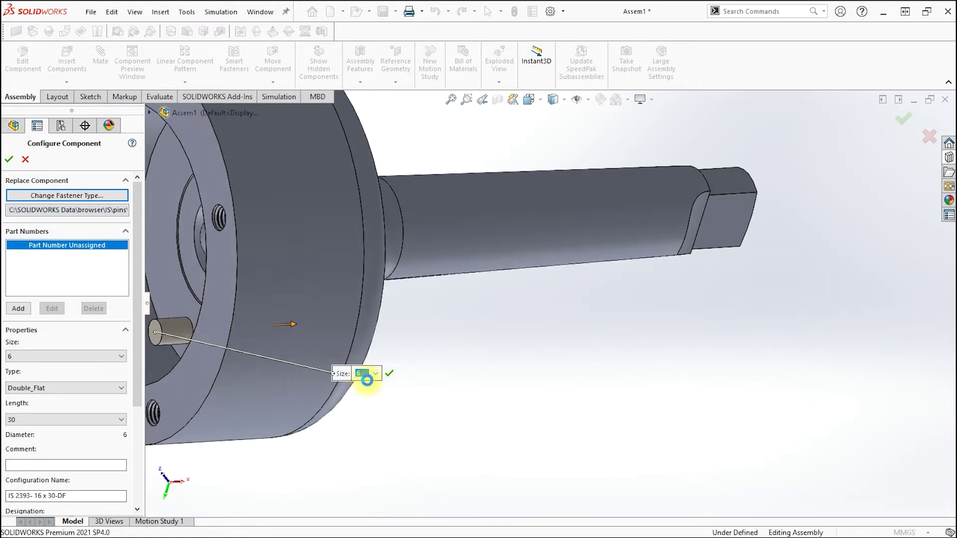
Set the pin length to 20 mm and confirm the pin configuration
{"action": "left_click", "coordinate": [42, 420]}
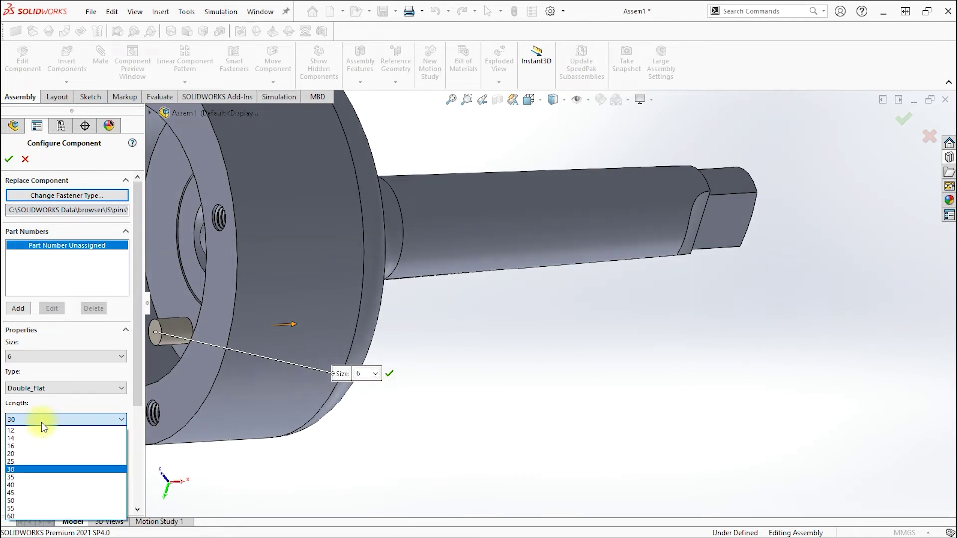
{"action": "left_click", "coordinate": [38, 454]}
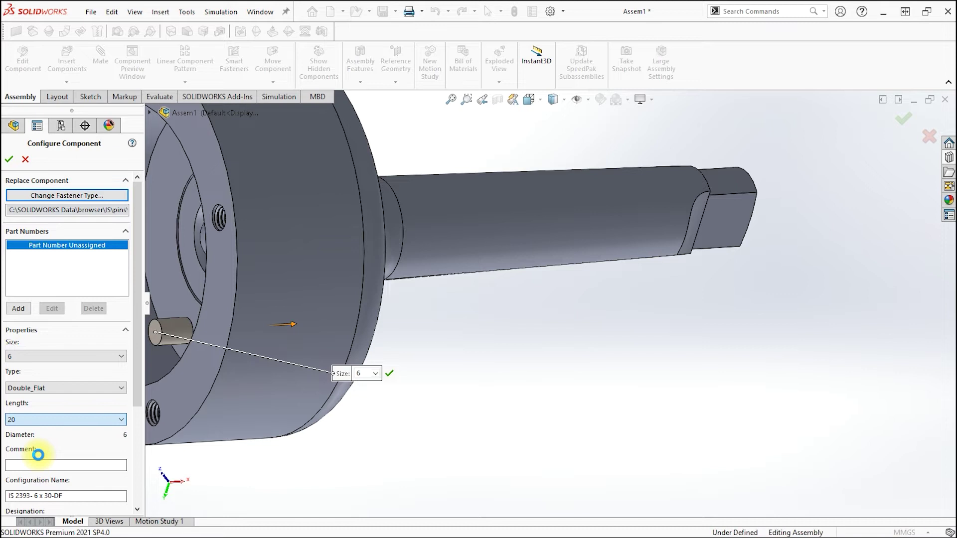
{"action": "left_click", "coordinate": [37, 455]}
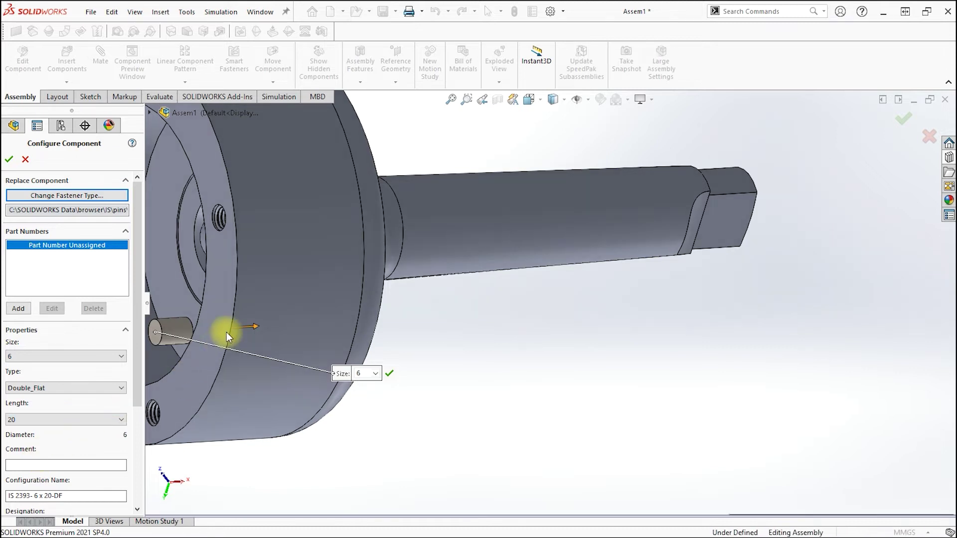
{"action": "scroll", "coordinate": [435, 336], "scroll_direction": "up", "scroll_amount": 5}
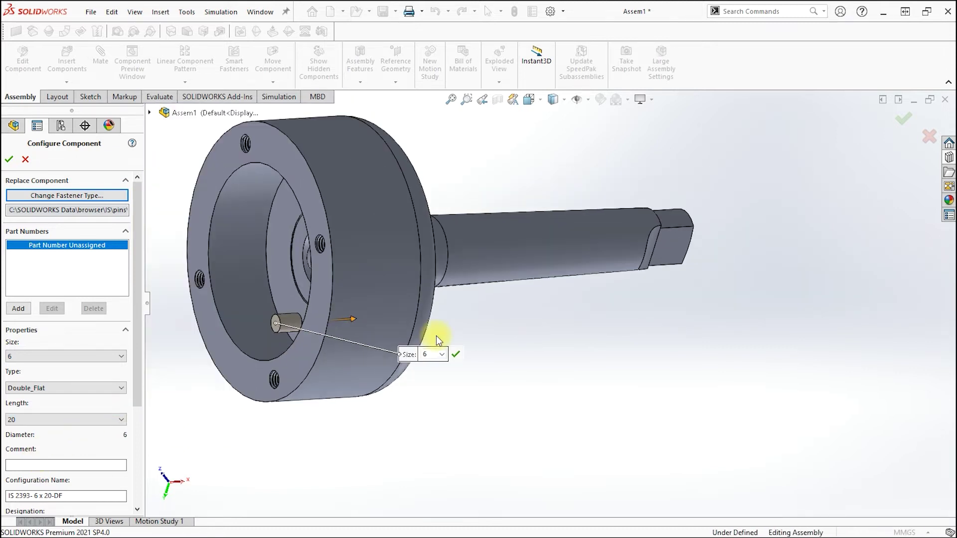
{"action": "scroll", "coordinate": [283, 344], "scroll_direction": "down", "scroll_amount": 2}
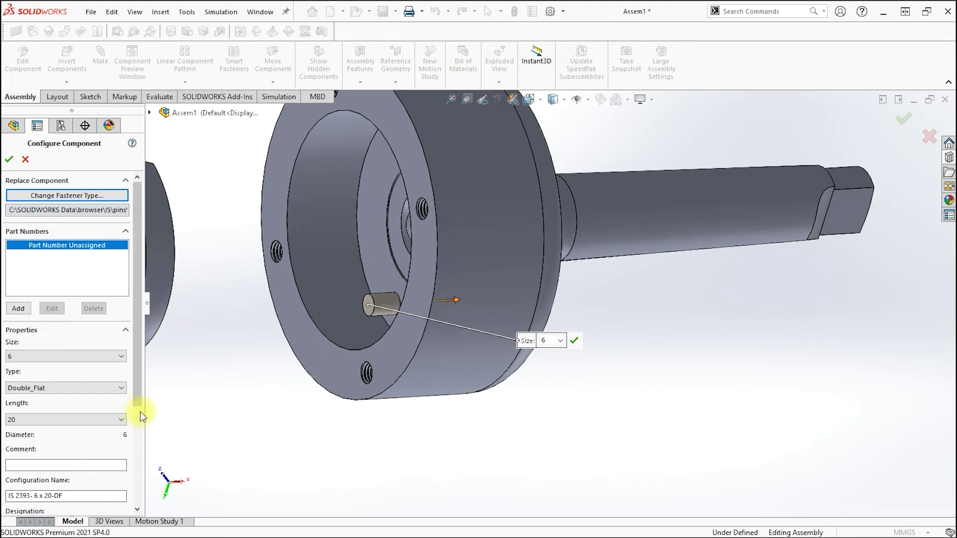
{"action": "left_click_drag", "start_coordinate": [138, 395], "coordinate": [138, 429]}
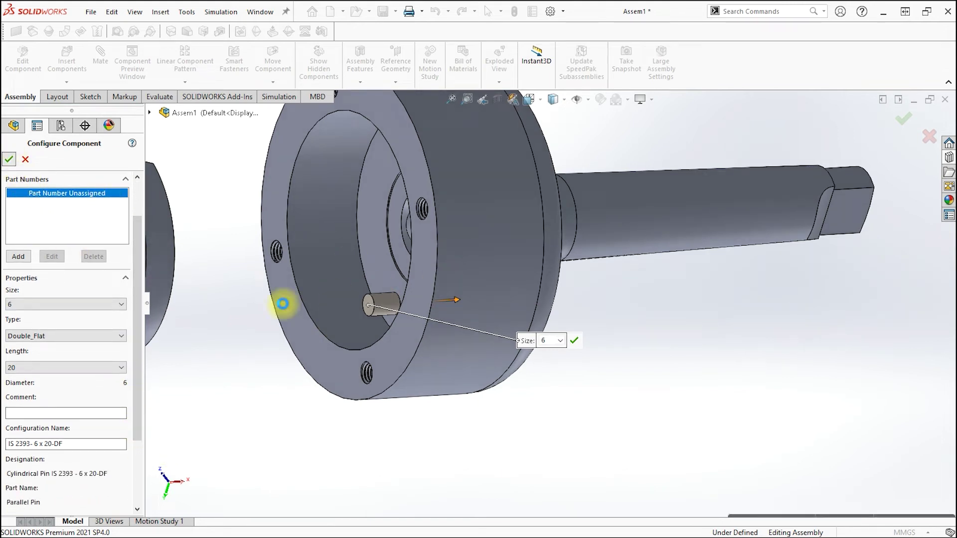
{"action": "left_click", "coordinate": [26, 164]}
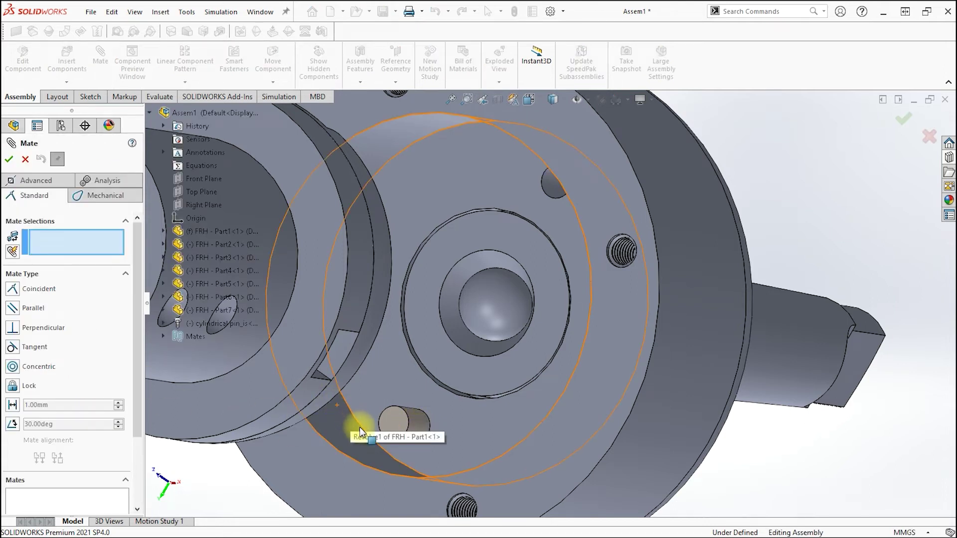
Position the pin's end face 10 mm from the flange face with a Distance mate
{"action": "left_click", "coordinate": [14, 405]}
{"action": "type", "text": "10"}
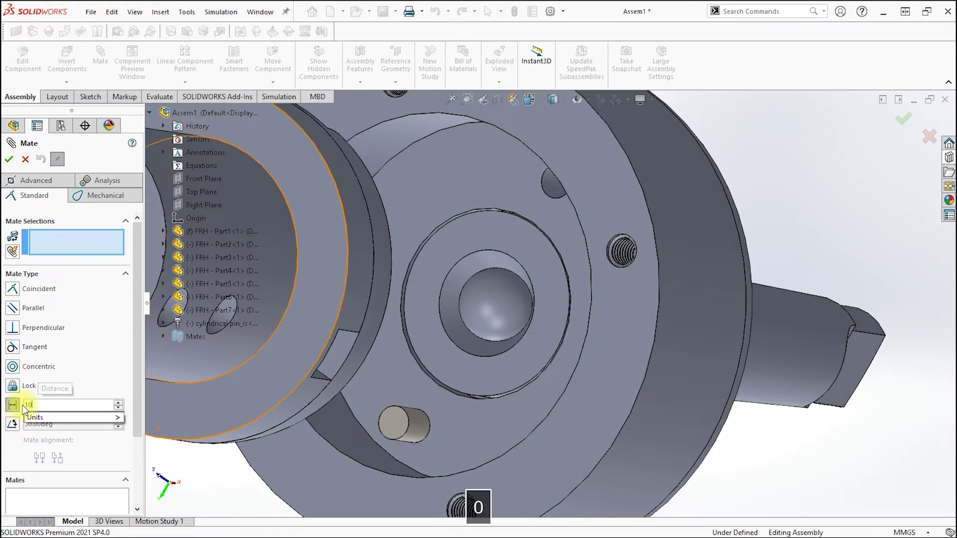
{"action": "key", "text": "Return"}
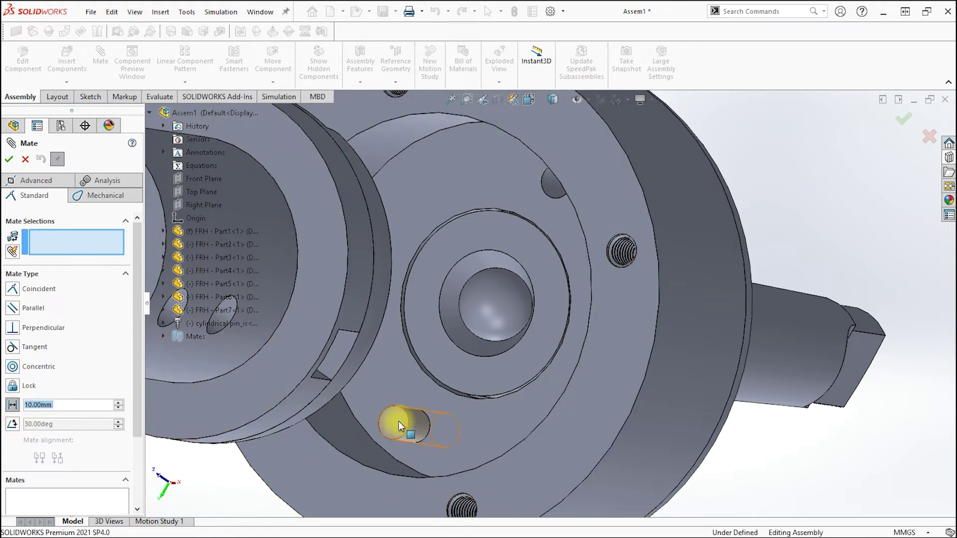
{"action": "left_click", "coordinate": [404, 427]}
{"action": "left_click", "coordinate": [472, 432]}
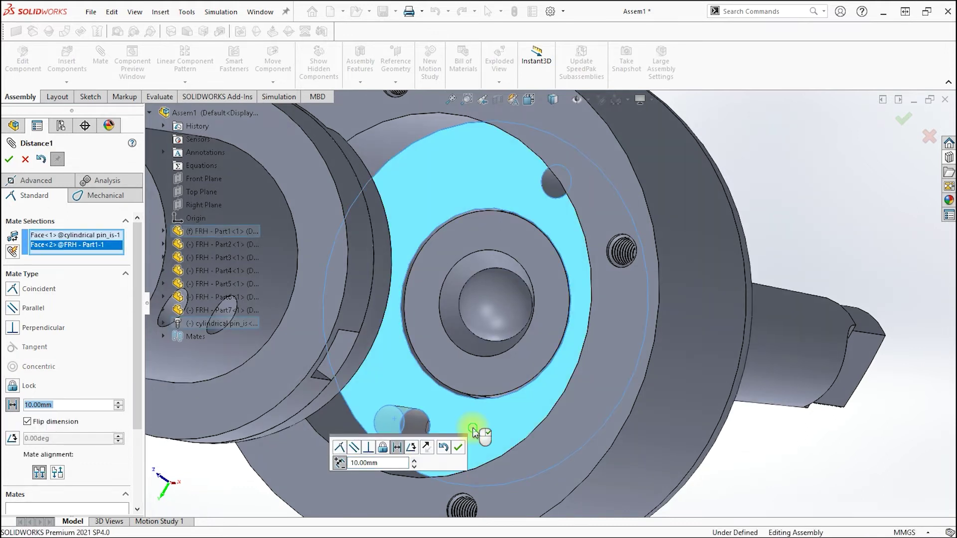
{"action": "middle_click_drag", "start_coordinate": [474, 433], "coordinate": [427, 439]}
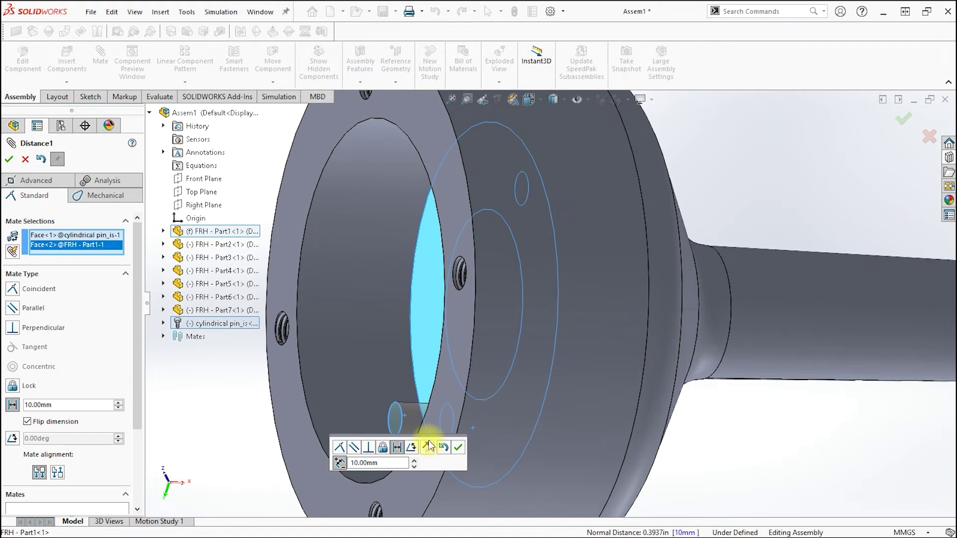
{"action": "left_click", "coordinate": [459, 447]}
{"action": "middle_click_drag", "start_coordinate": [456, 448], "coordinate": [319, 328]}
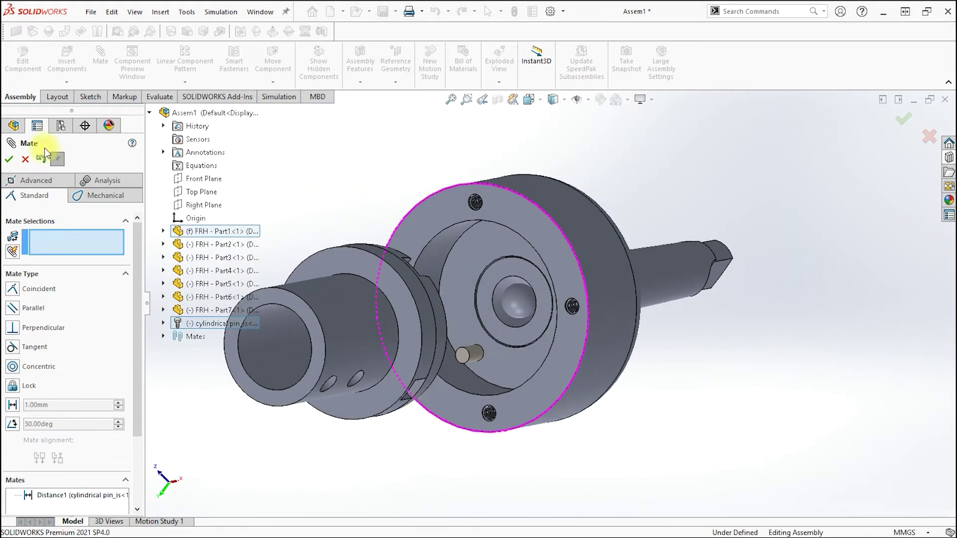
{"action": "left_click", "coordinate": [15, 162]}
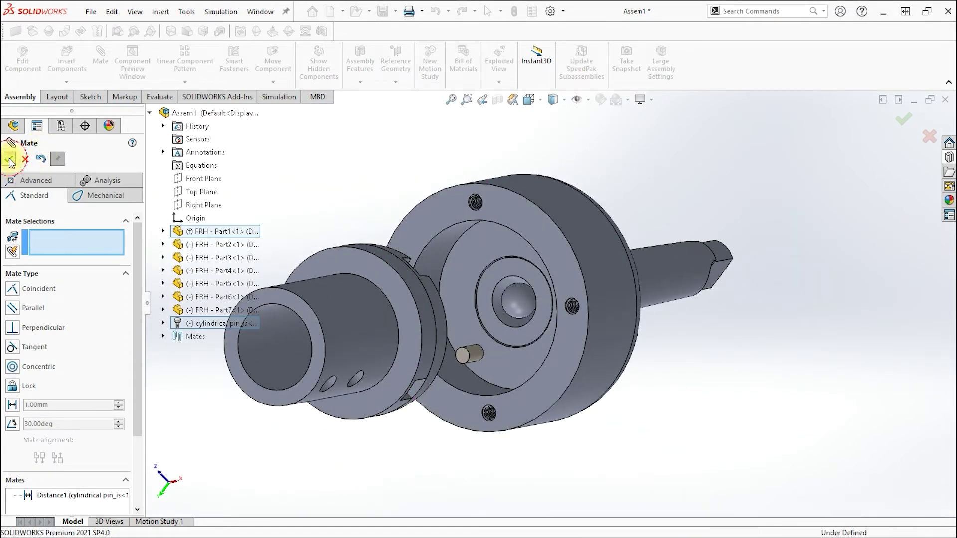
Copy the pin with its mates, using the other hole and the flange face as new references
{"action": "left_click", "coordinate": [67, 83]}
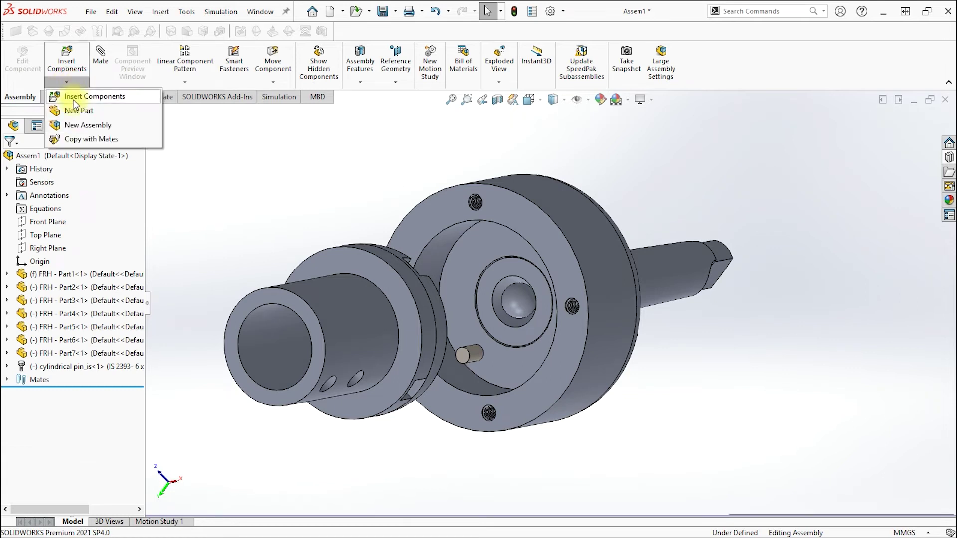
{"action": "left_click", "coordinate": [84, 139]}
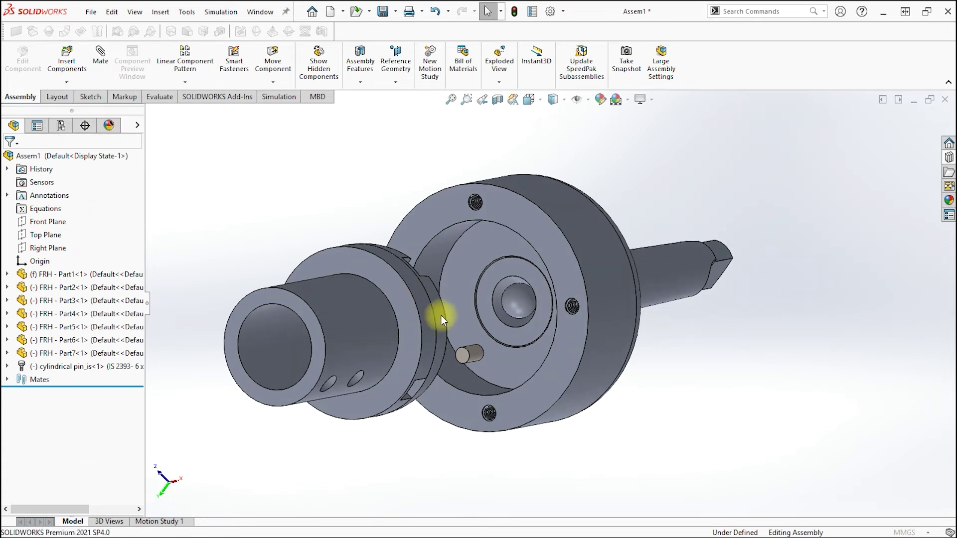
{"action": "left_click", "coordinate": [477, 356]}
{"action": "middle_click_drag", "start_coordinate": [480, 352], "coordinate": [526, 283]}
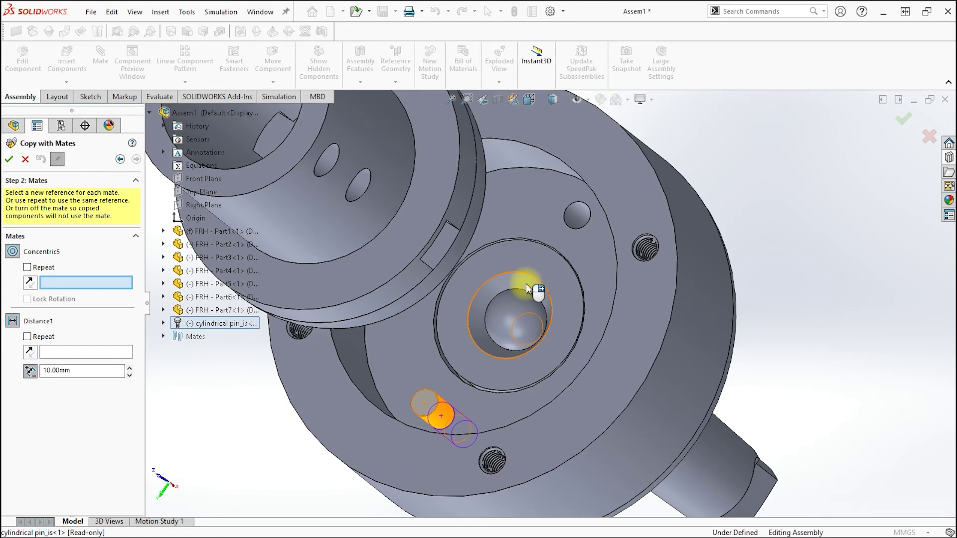
{"action": "left_click", "coordinate": [576, 209]}
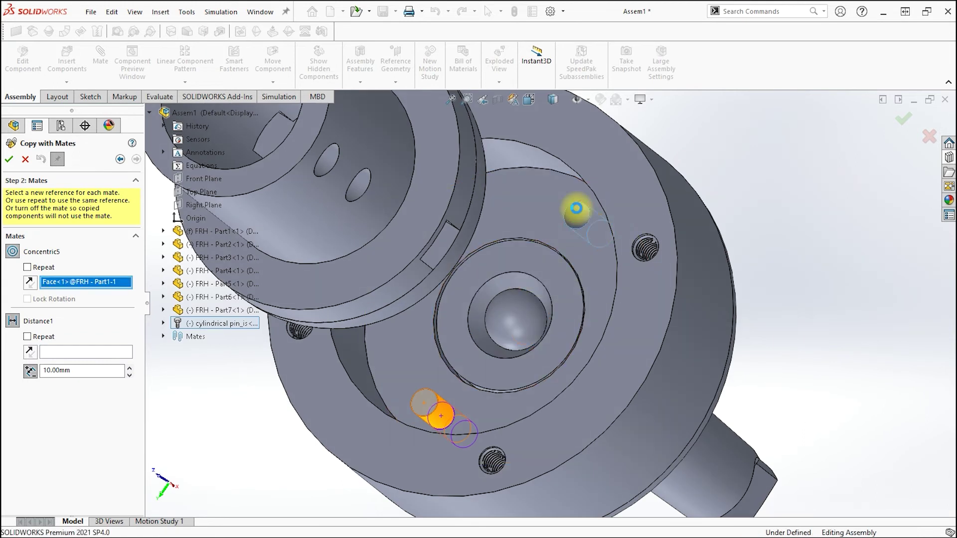
{"action": "left_click", "coordinate": [585, 240]}
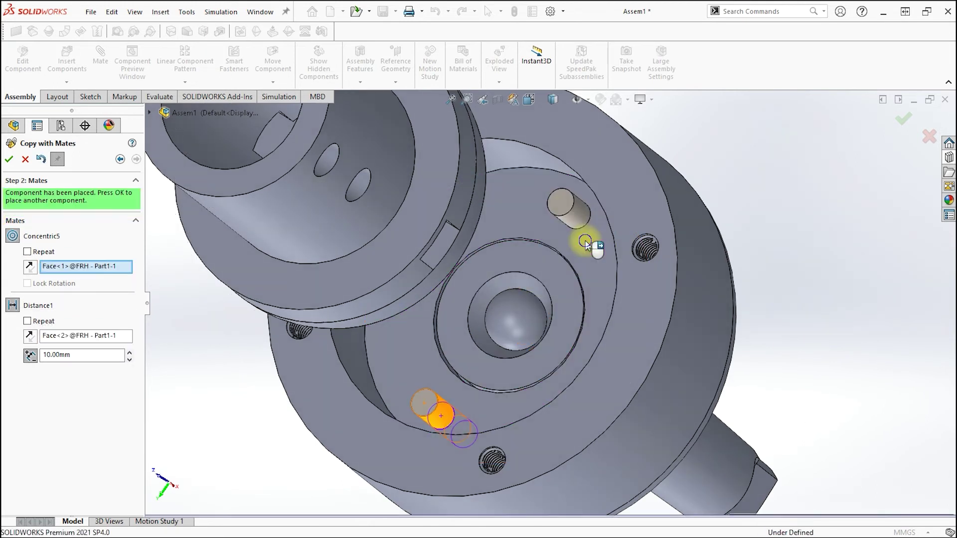
{"action": "right_click", "coordinate": [586, 241]}
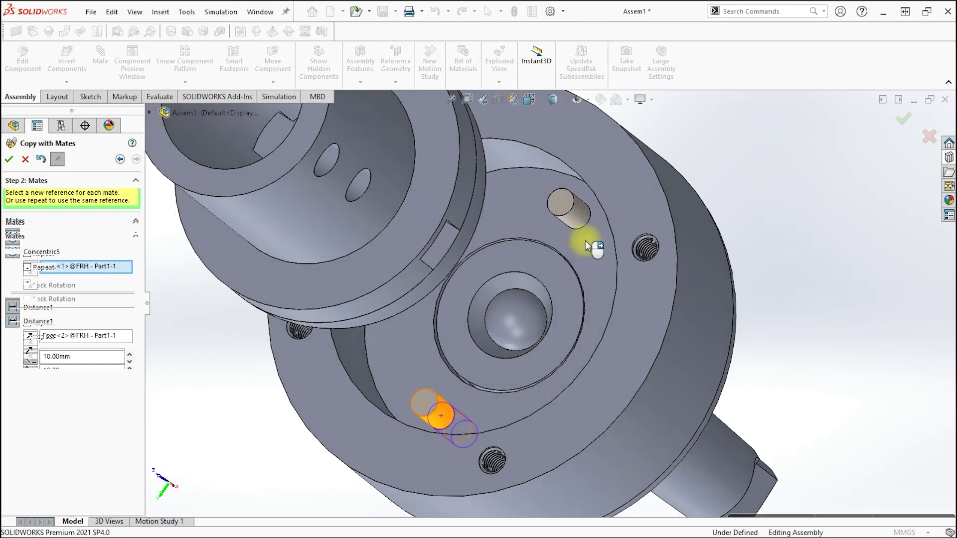
{"action": "left_click", "coordinate": [26, 159]}
{"action": "scroll", "coordinate": [492, 249], "scroll_direction": "up", "scroll_amount": 3}
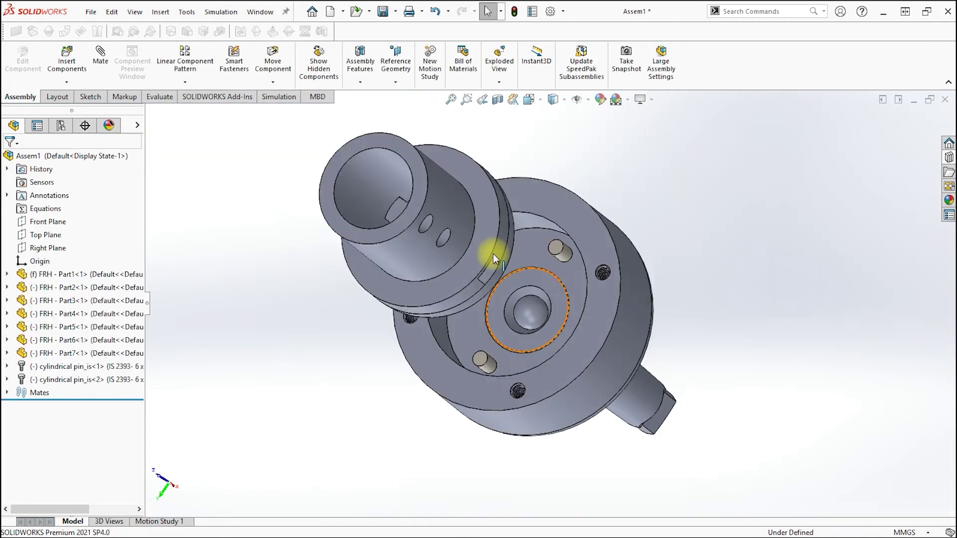
Mate FRH Part3 to Part7 with a Tangent mate and a Concentric mate
{"action": "left_click", "coordinate": [493, 257]}
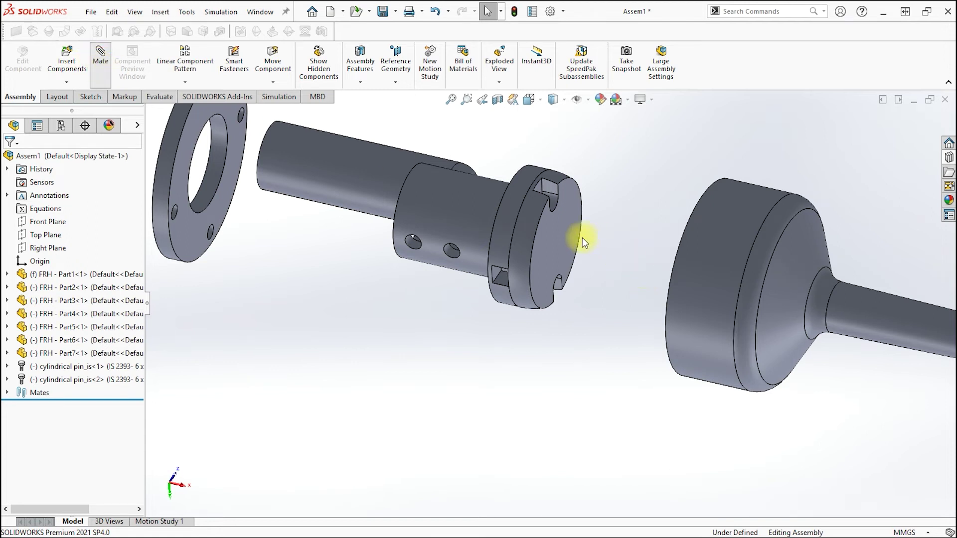
{"action": "left_click", "coordinate": [565, 238]}
{"action": "mouse_move", "coordinate": [746, 331]}
{"action": "middle_mouse_down"}
{"action": "mouse_move", "coordinate": [786, 307]}
{"action": "mouse_move", "coordinate": [715, 302]}
{"action": "middle_mouse_up"}
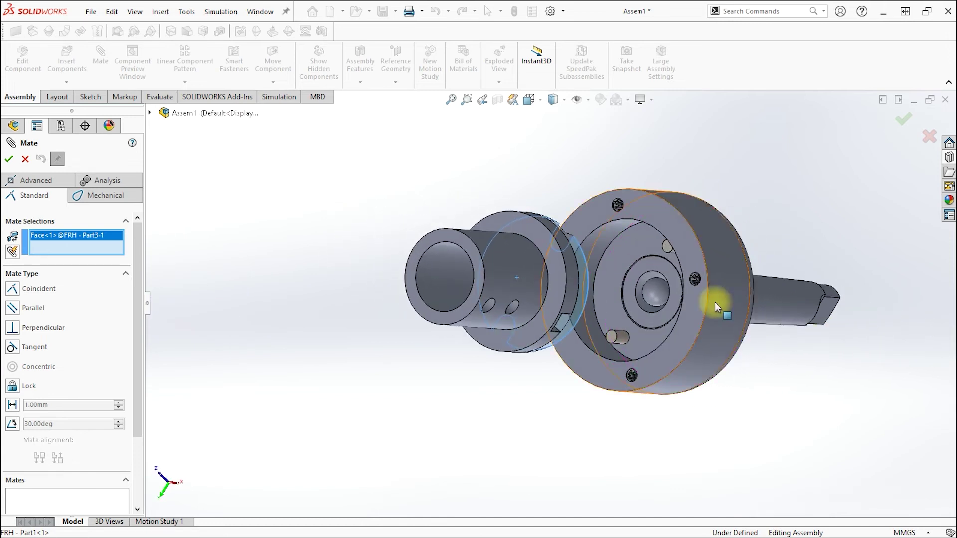
{"action": "left_click", "coordinate": [654, 293]}
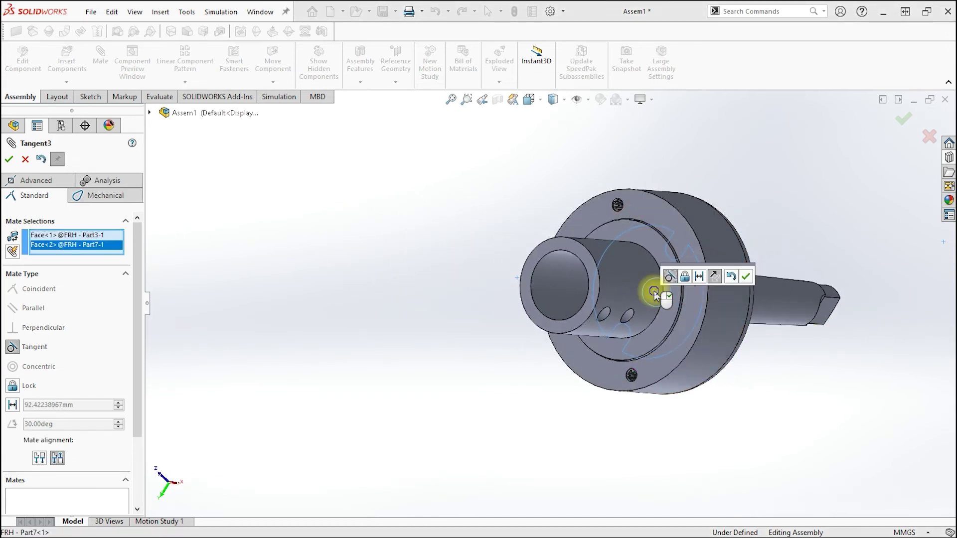
{"action": "right_click", "coordinate": [654, 291]}
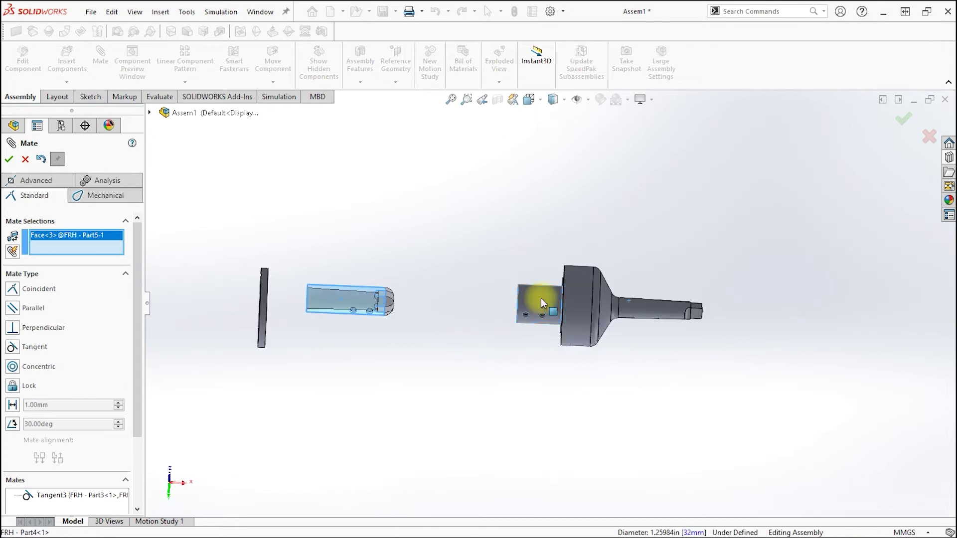
{"action": "left_click", "coordinate": [542, 300]}
{"action": "right_click", "coordinate": [497, 310]}
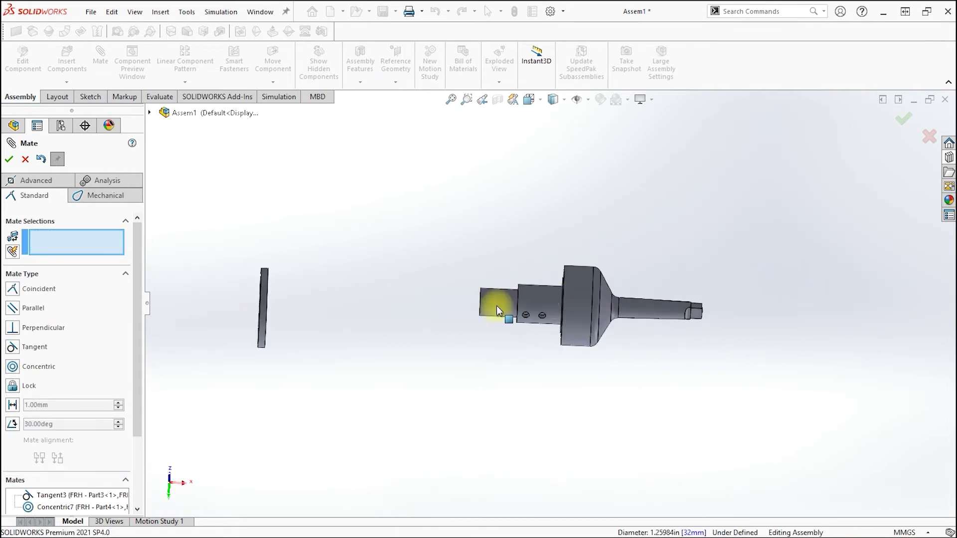
{"action": "mouse_move", "coordinate": [498, 310]}
{"action": "left_mouse_down"}
{"action": "mouse_move", "coordinate": [392, 295]}
{"action": "mouse_move", "coordinate": [369, 228]}
{"action": "mouse_move", "coordinate": [379, 205]}
{"action": "left_mouse_up"}
Add a Coincident mate between the small part's face and the large part's face
{"action": "left_click", "coordinate": [595, 222]}
{"action": "left_click", "coordinate": [581, 312]}
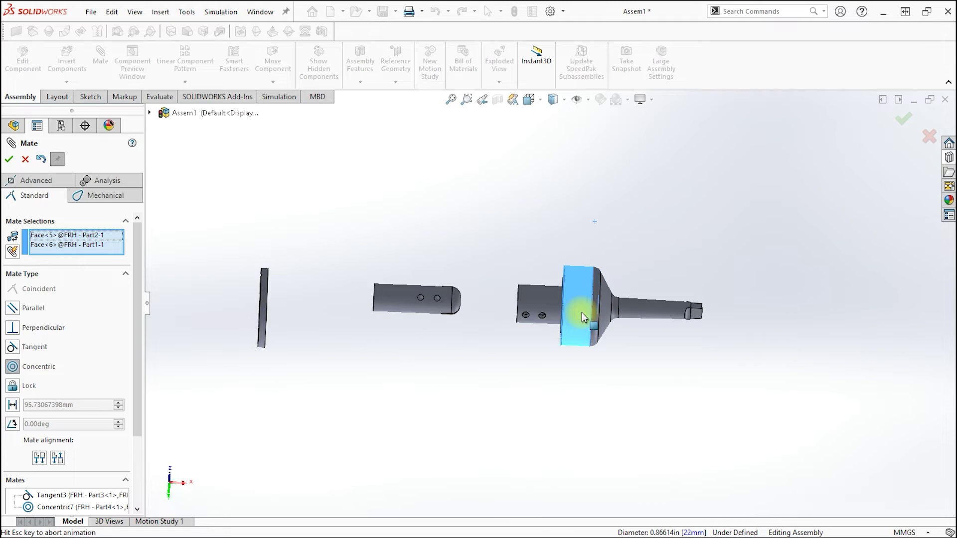
{"action": "key", "text": "Return"}
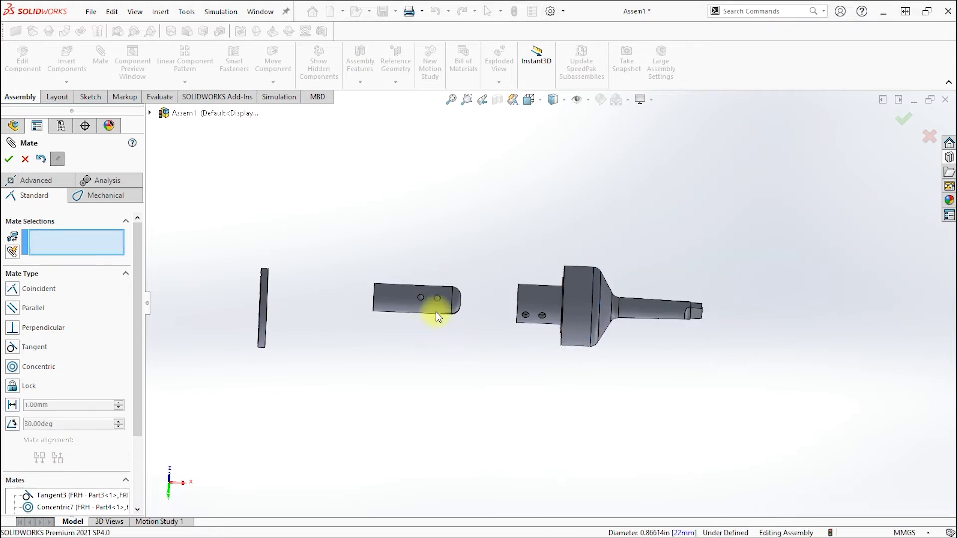
{"action": "scroll", "coordinate": [437, 309], "scroll_direction": "down", "scroll_amount": 3}
{"action": "scroll", "coordinate": [436, 284], "scroll_direction": "down", "scroll_amount": 3}
Align the sleeve's cross hole with the shaft body's hole using a Concentric mate
{"action": "mouse_move", "coordinate": [432, 289]}
{"action": "middle_mouse_down"}
{"action": "mouse_move", "coordinate": [412, 299]}
{"action": "mouse_move", "coordinate": [455, 273]}
{"action": "middle_mouse_up"}
{"action": "left_click", "coordinate": [453, 269]}
{"action": "scroll", "coordinate": [484, 289], "scroll_direction": "up", "scroll_amount": 3}
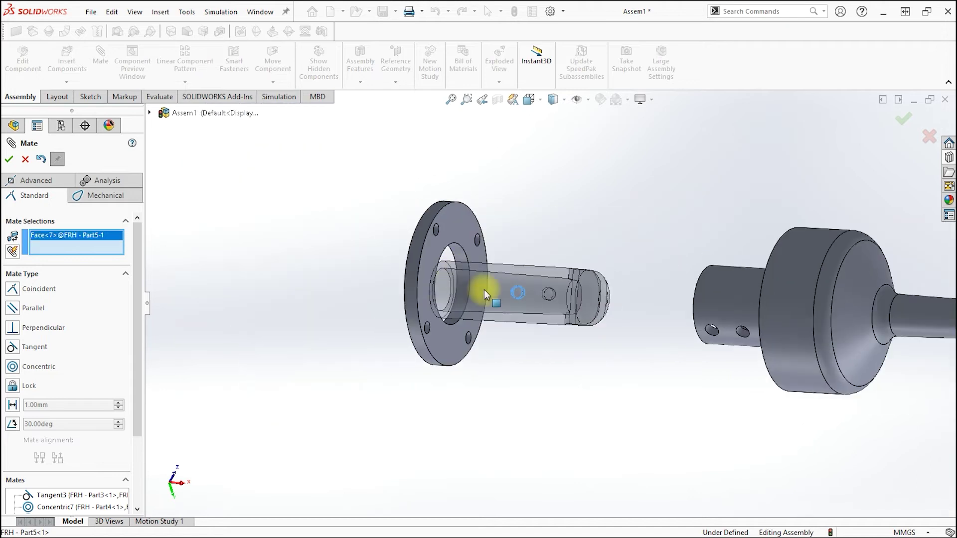
{"action": "scroll", "coordinate": [685, 343], "scroll_direction": "down", "scroll_amount": 3}
{"action": "scroll", "coordinate": [690, 334], "scroll_direction": "down", "scroll_amount": 2}
{"action": "left_click", "coordinate": [708, 303]}
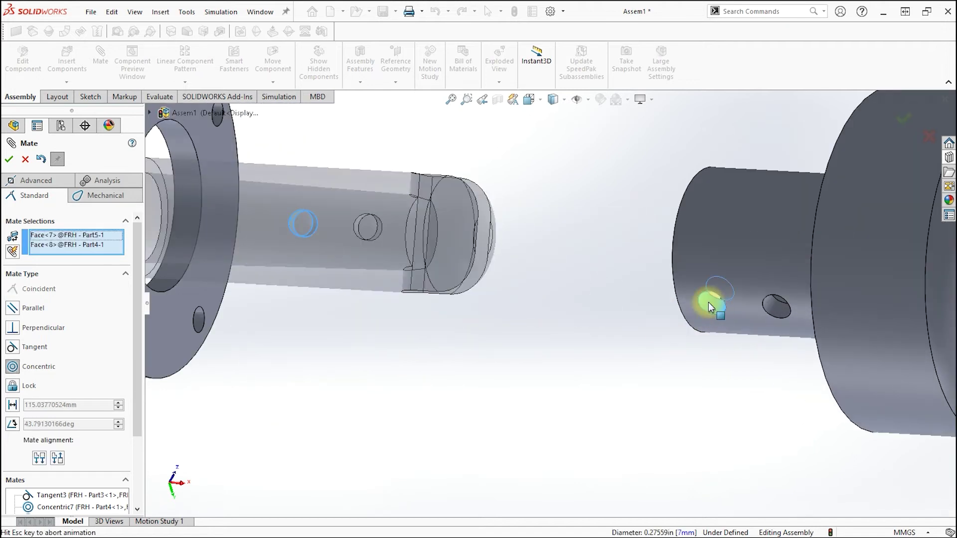
{"action": "right_click", "coordinate": [708, 302]}
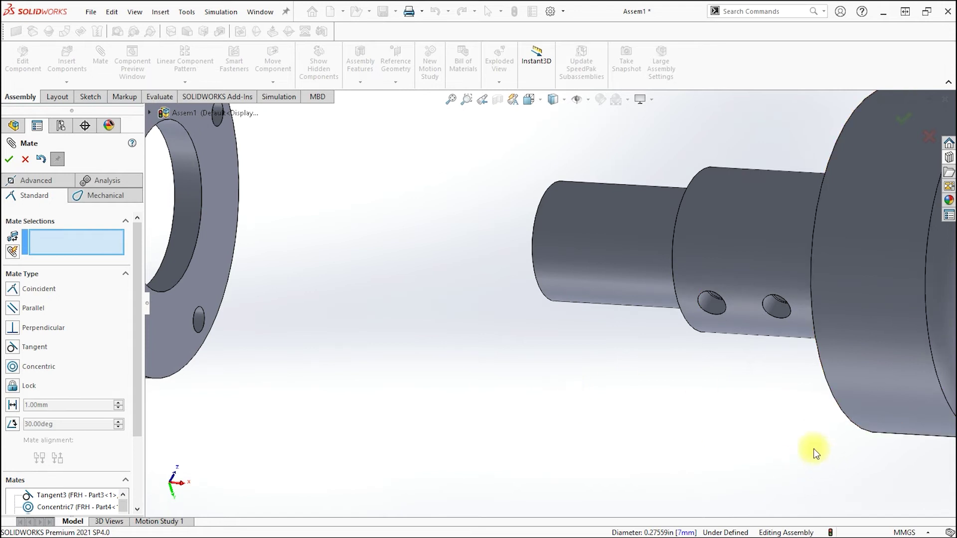
Seat the flange face against the shaft body face with a Coincident mate
{"action": "scroll", "coordinate": [546, 405], "scroll_direction": "up", "scroll_amount": 5}
{"action": "scroll", "coordinate": [631, 406], "scroll_direction": "up", "scroll_amount": 3}
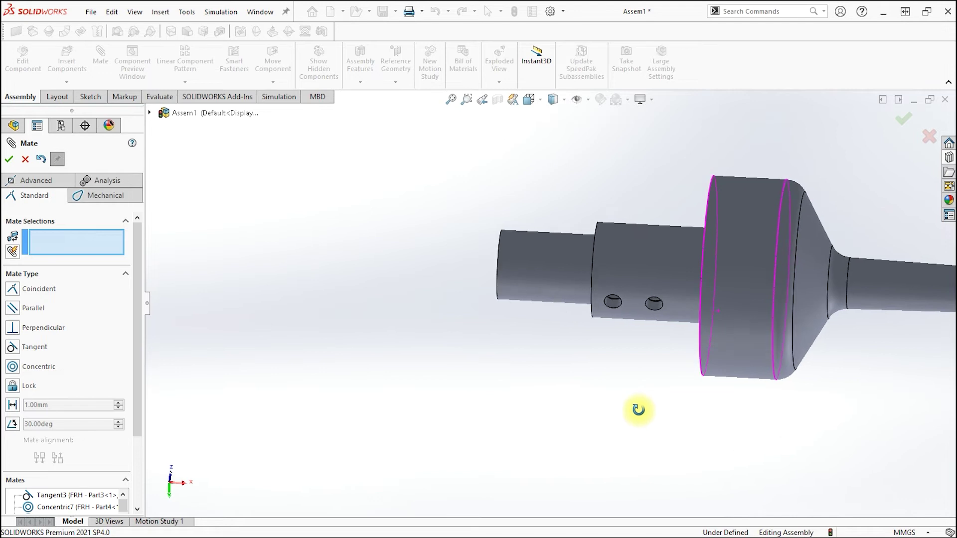
{"action": "scroll", "coordinate": [637, 413], "scroll_direction": "up", "scroll_amount": 3}
{"action": "scroll", "coordinate": [367, 312], "scroll_direction": "down", "scroll_amount": 3}
{"action": "left_click", "coordinate": [374, 296]}
{"action": "middle_click_drag", "start_coordinate": [807, 346], "coordinate": [829, 357]}
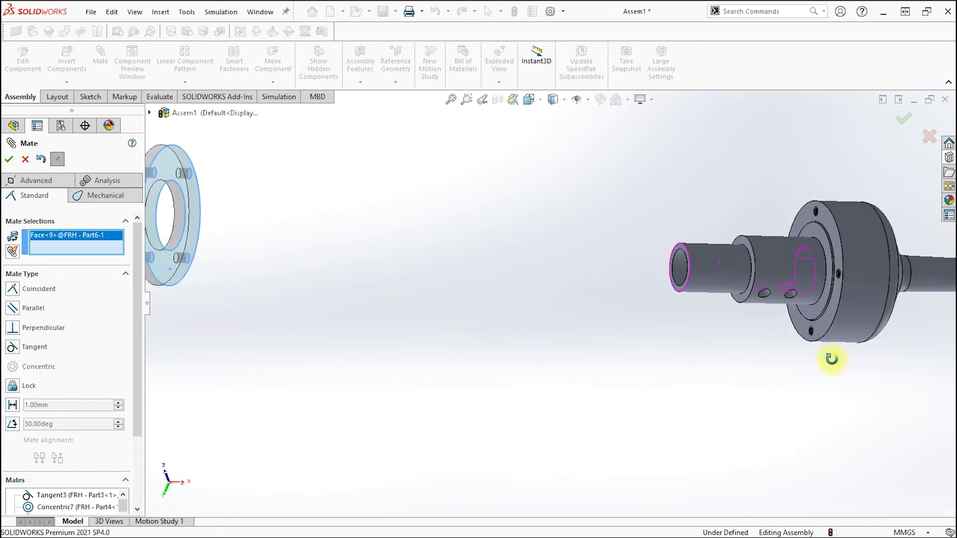
{"action": "left_click", "coordinate": [830, 310]}
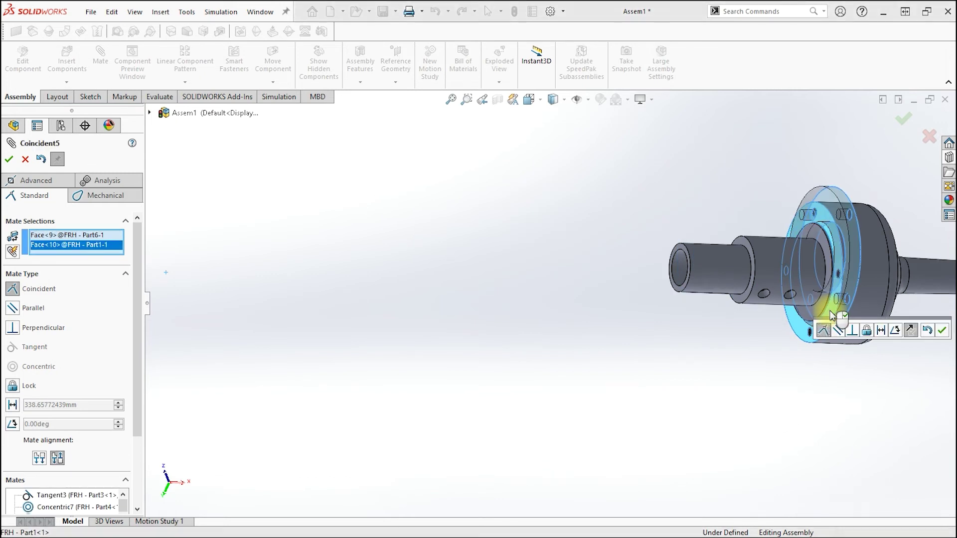
{"action": "key", "text": "Return"}
Centre the flange on the shaft body and align a bolt hole with the shaft's hole edge, both Concentric
{"action": "left_click", "coordinate": [862, 292]}
{"action": "left_click", "coordinate": [866, 294]}
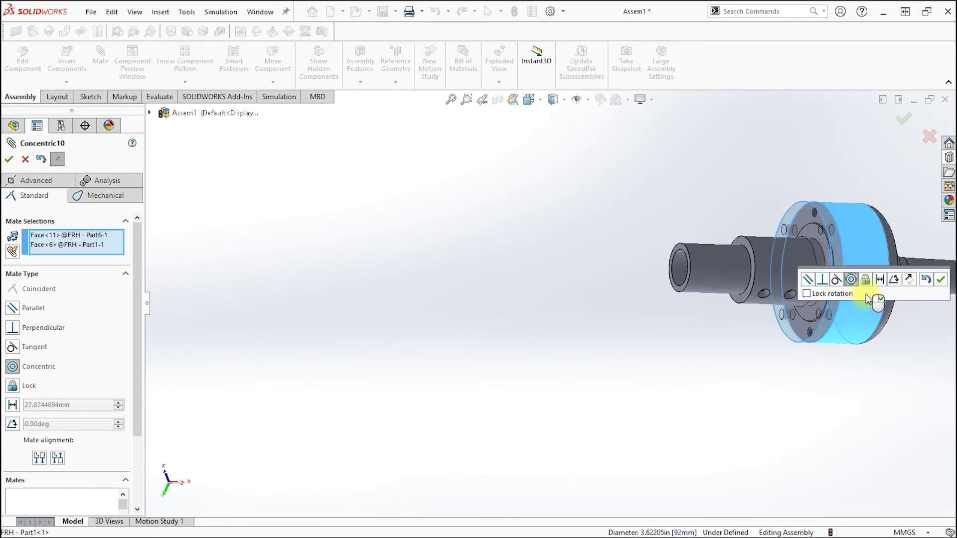
{"action": "scroll", "coordinate": [819, 220], "scroll_direction": "down", "scroll_amount": 1}
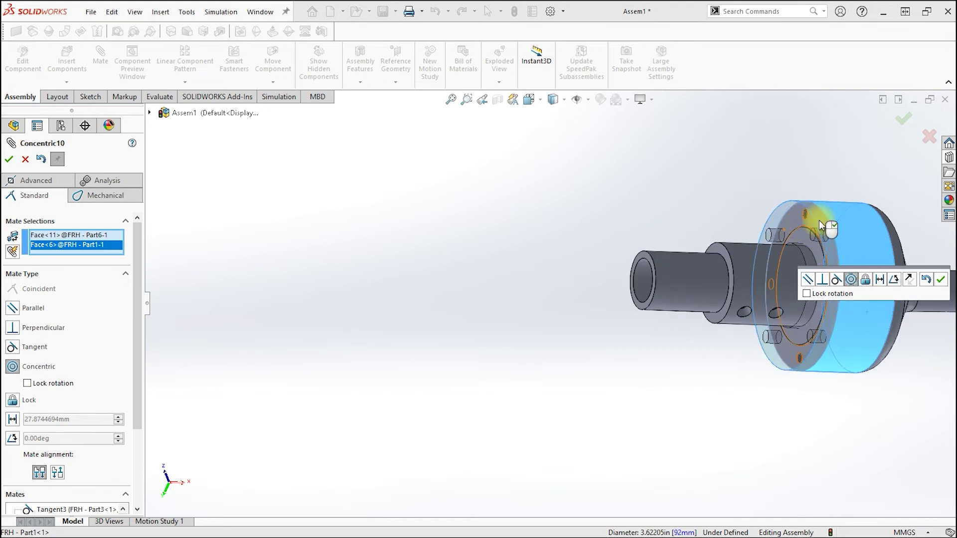
{"action": "right_click", "coordinate": [819, 220]}
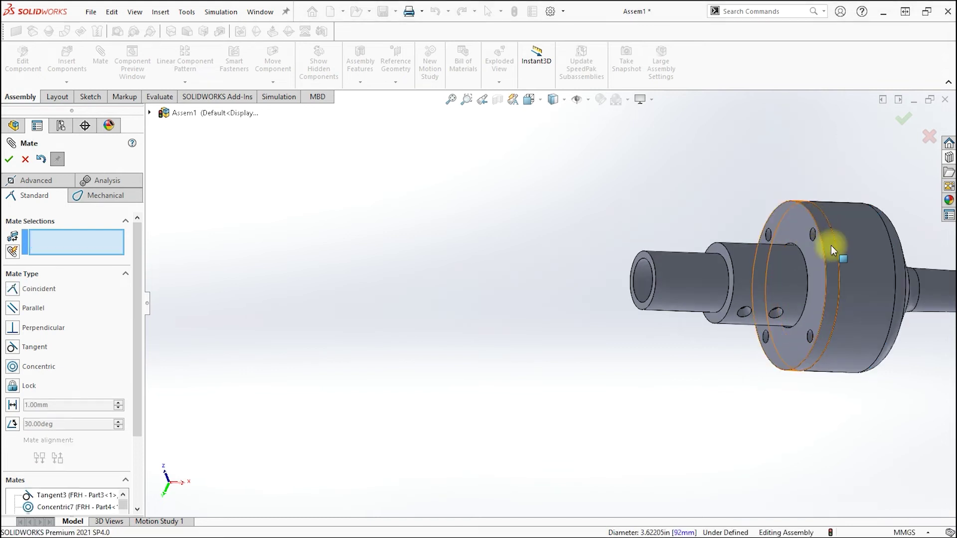
{"action": "scroll", "coordinate": [768, 246], "scroll_direction": "down", "scroll_amount": 5}
{"action": "left_click", "coordinate": [721, 239]}
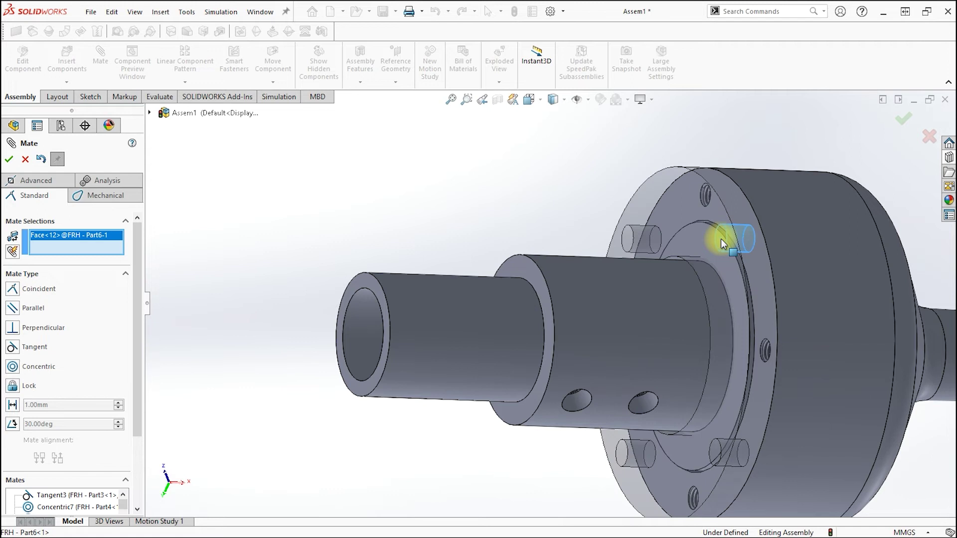
{"action": "left_click", "coordinate": [704, 205]}
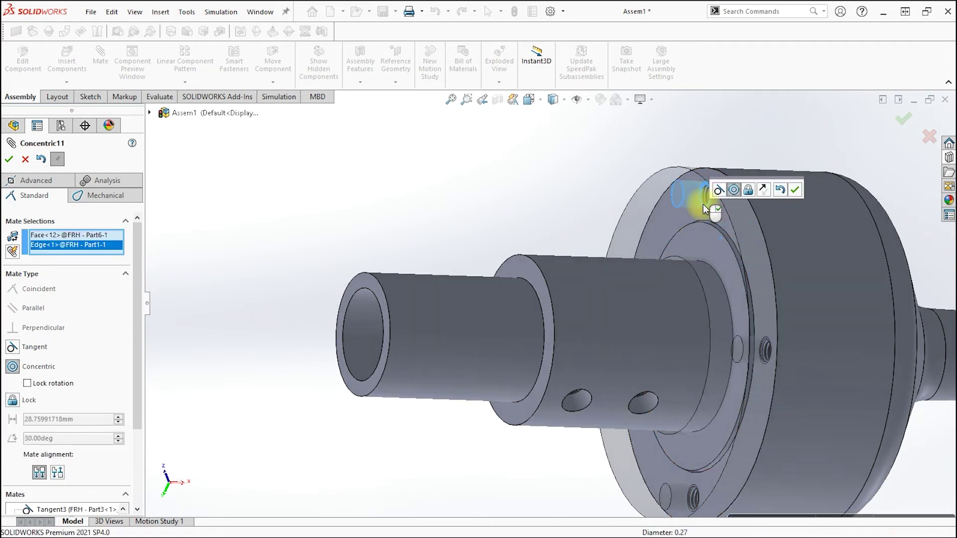
{"action": "right_click", "coordinate": [702, 204]}
Close the mates and drag a cone-point socket set screw from the Design Library into the assembly
{"action": "scroll", "coordinate": [707, 320], "scroll_direction": "up", "scroll_amount": 5}
{"action": "middle_click_drag", "start_coordinate": [707, 319], "coordinate": [668, 316]}
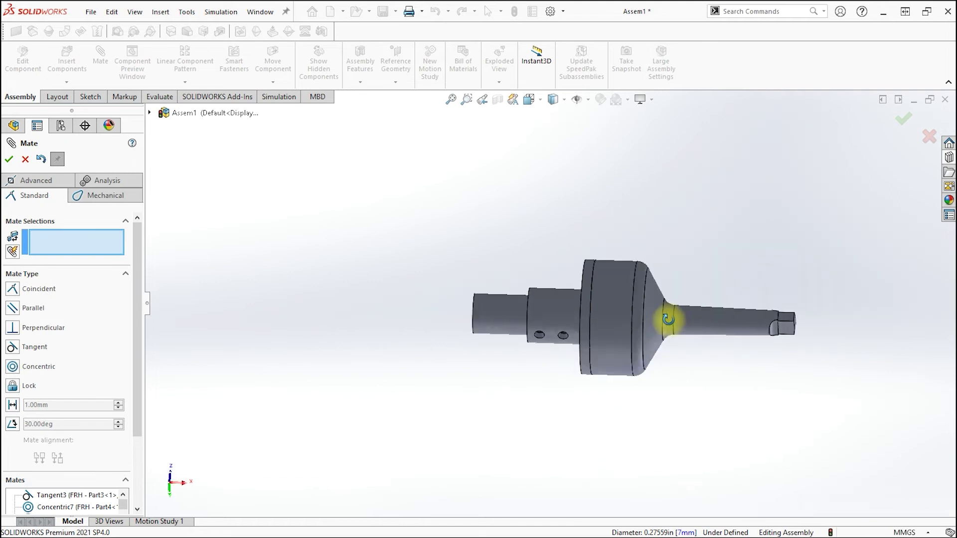
{"action": "left_click", "coordinate": [9, 160]}
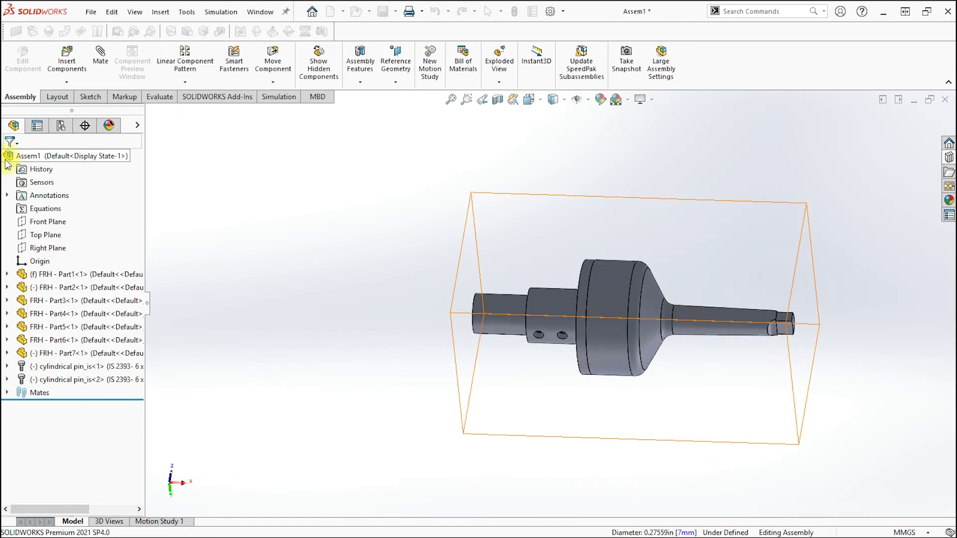
{"action": "key", "text": "ctrl+7"}
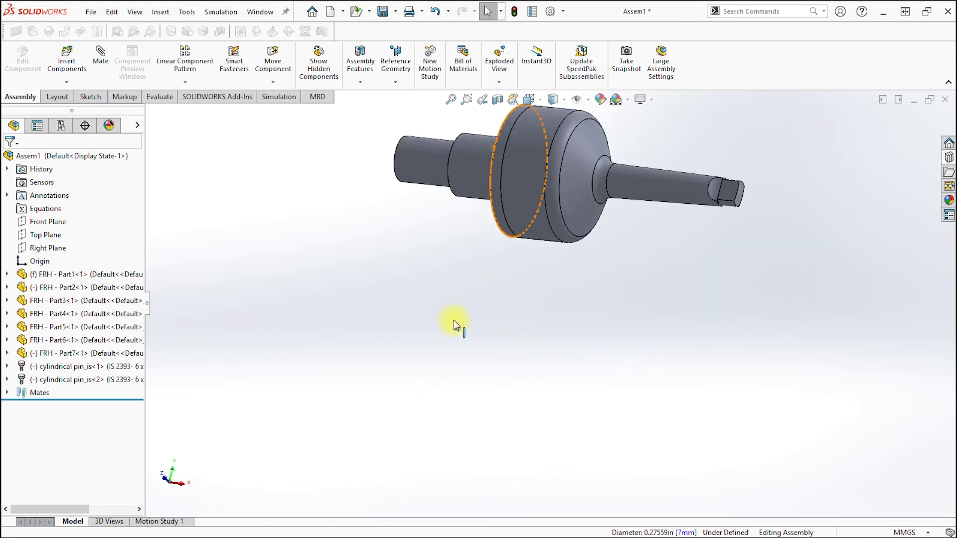
{"action": "left_click", "coordinate": [948, 157]}
{"action": "left_click_drag", "start_coordinate": [820, 298], "coordinate": [642, 202]}
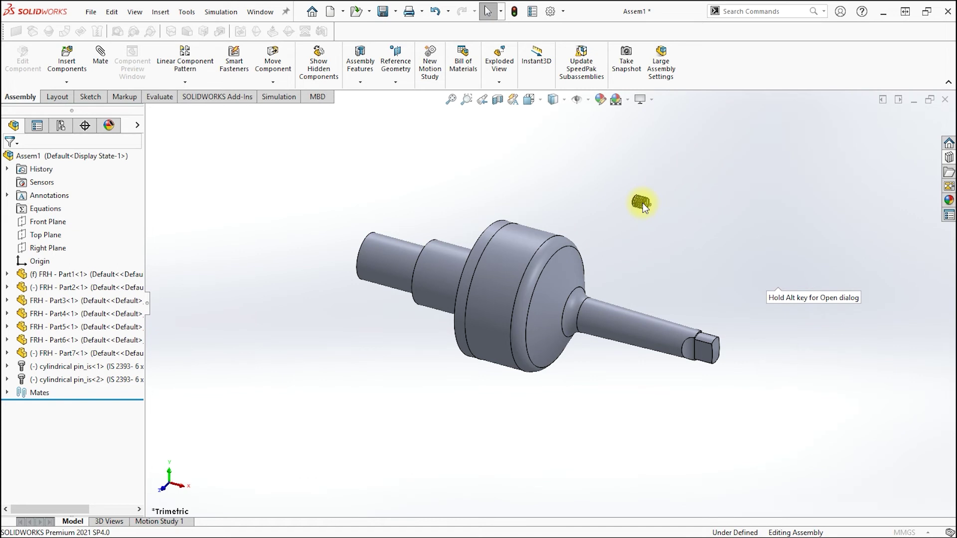
Place the M8 cone-point set screw with its length set to 10
{"action": "left_click_drag", "start_coordinate": [642, 202], "coordinate": [642, 202]}
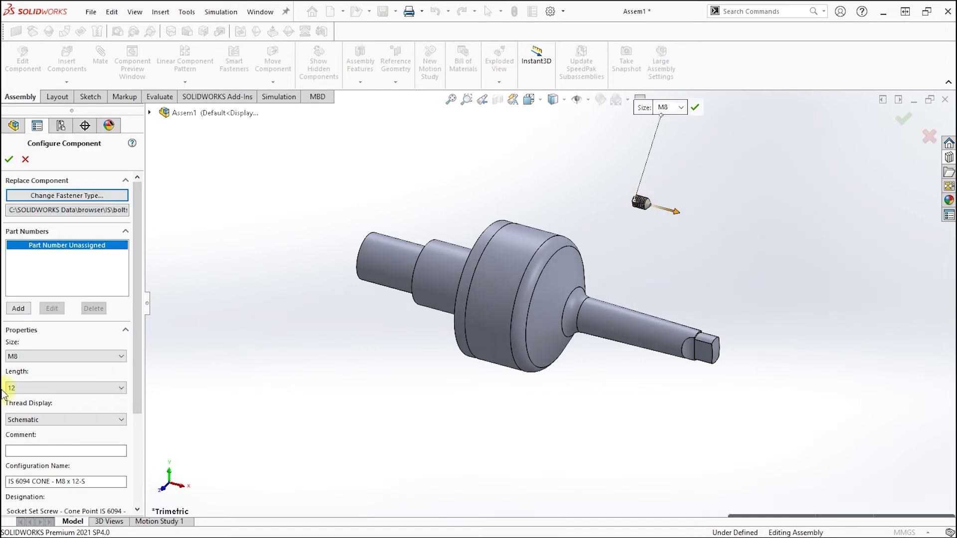
{"action": "left_click", "coordinate": [29, 389]}
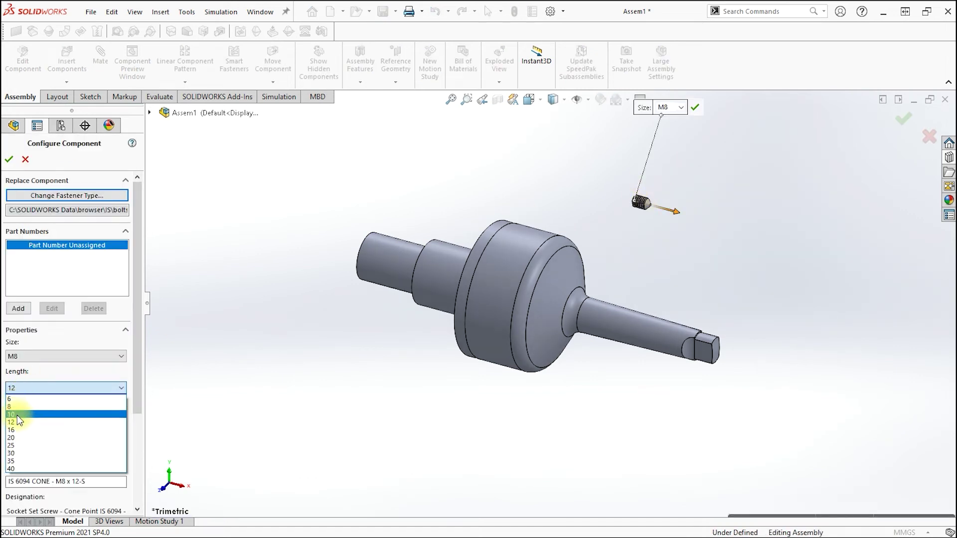
{"action": "left_click", "coordinate": [18, 414]}
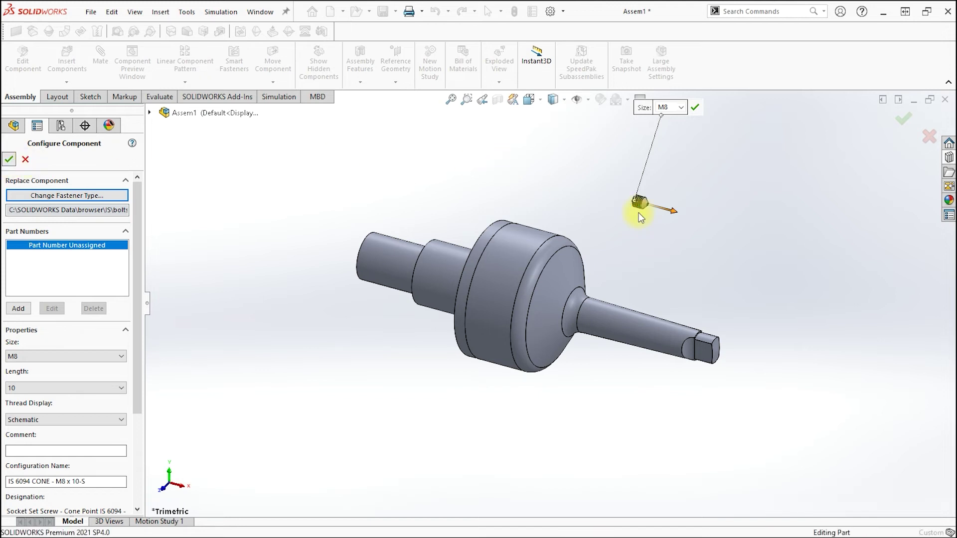
{"action": "left_click", "coordinate": [66, 59]}
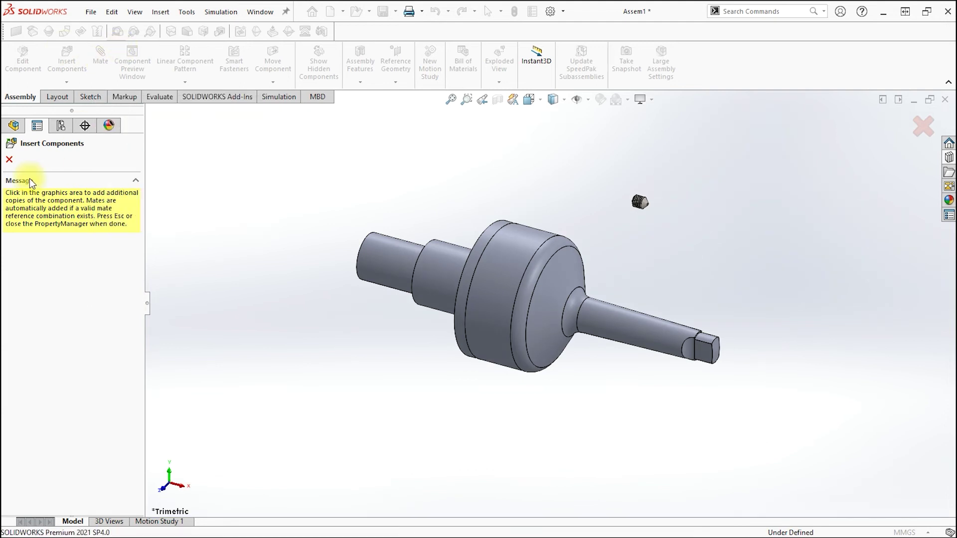
{"action": "left_click", "coordinate": [11, 163]}
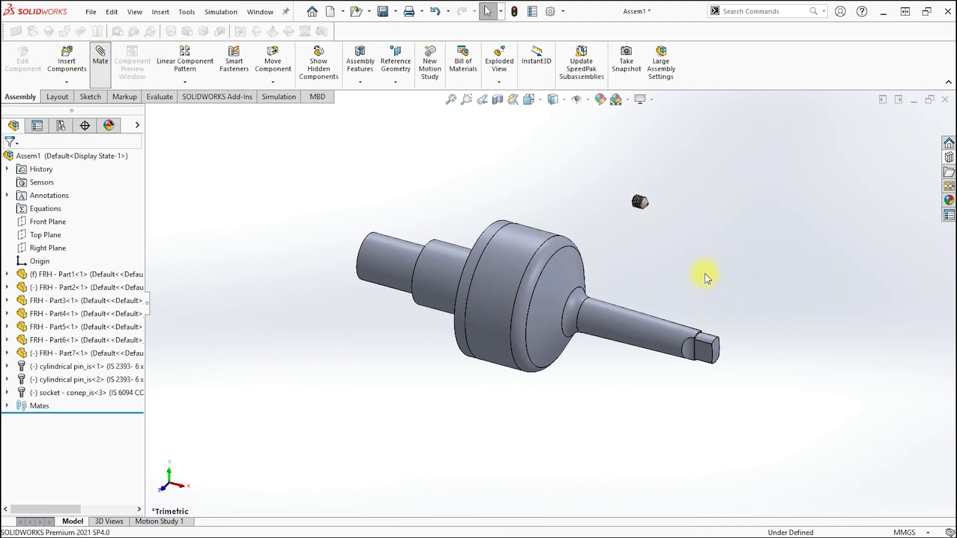
Make the set screw's edge concentric with the shaft body's hole
{"action": "middle_click_drag", "start_coordinate": [658, 271], "coordinate": [495, 248]}
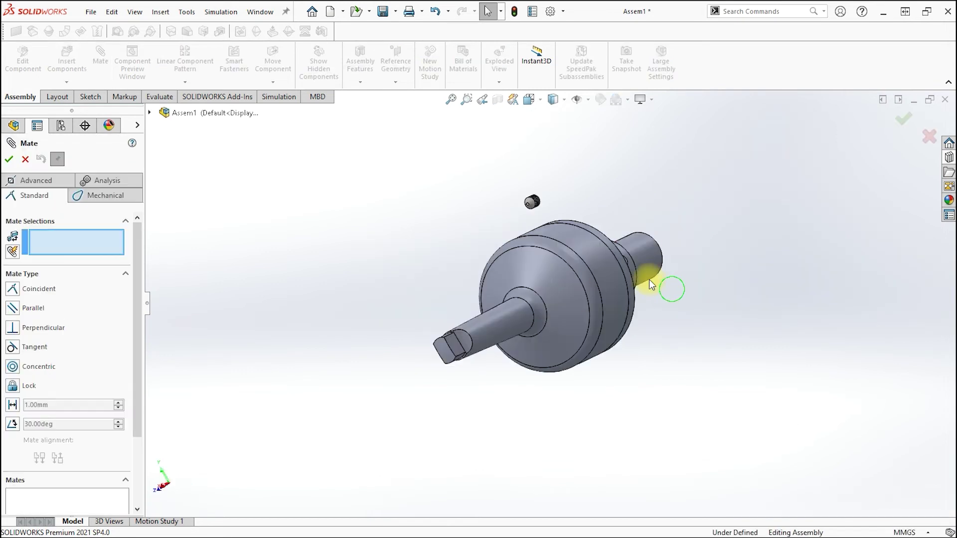
{"action": "scroll", "coordinate": [469, 200], "scroll_direction": "down", "scroll_amount": 3}
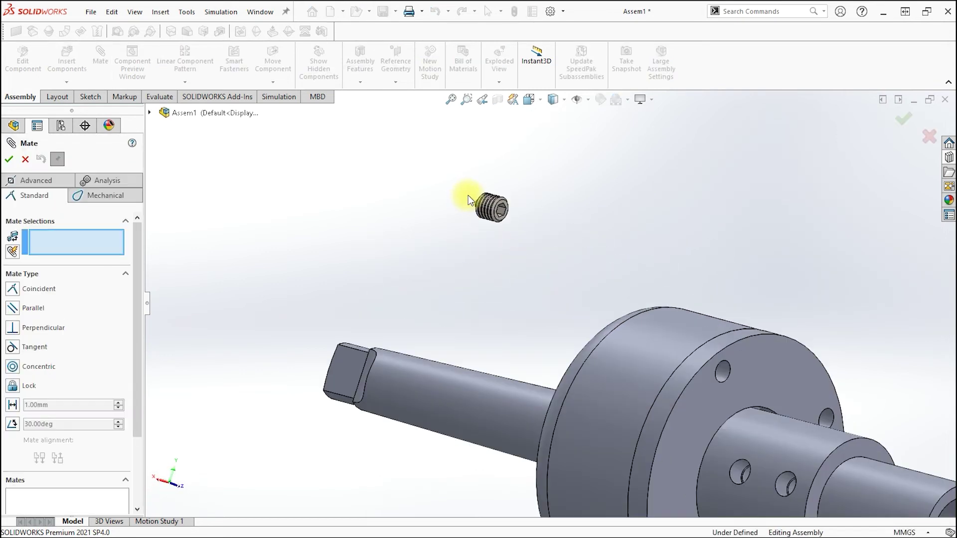
{"action": "left_click", "coordinate": [496, 217]}
{"action": "scroll", "coordinate": [758, 390], "scroll_direction": "up", "scroll_amount": 3}
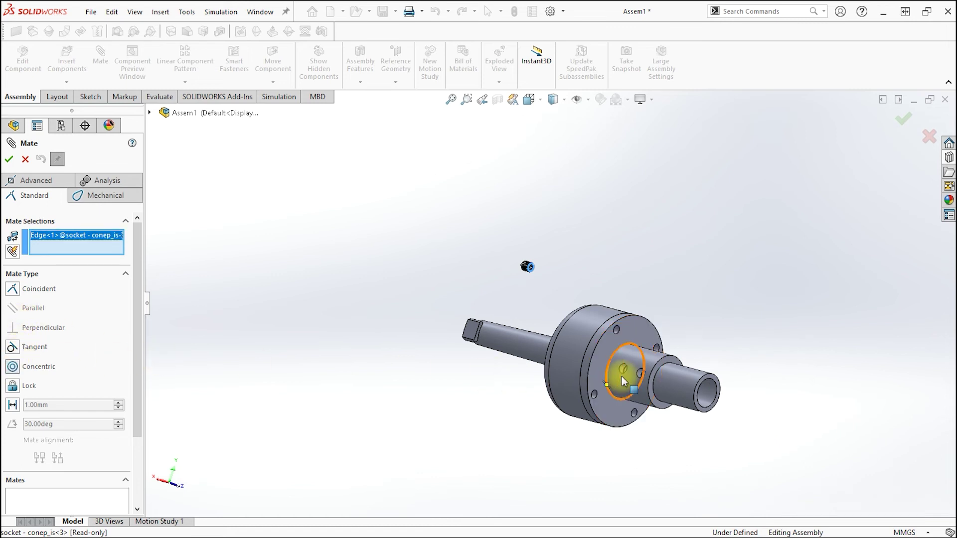
{"action": "scroll", "coordinate": [621, 375], "scroll_direction": "down", "scroll_amount": 3}
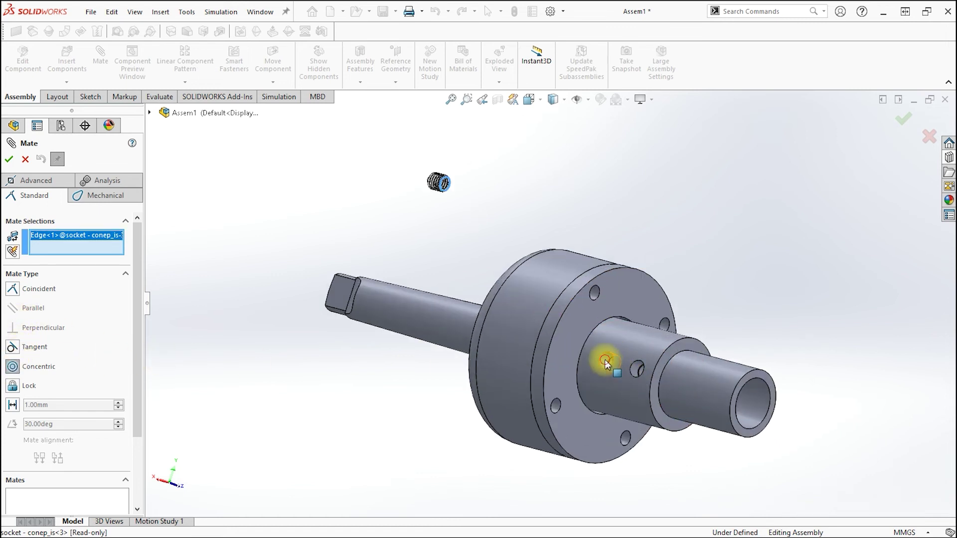
{"action": "left_click", "coordinate": [605, 360]}
{"action": "right_click", "coordinate": [606, 365]}
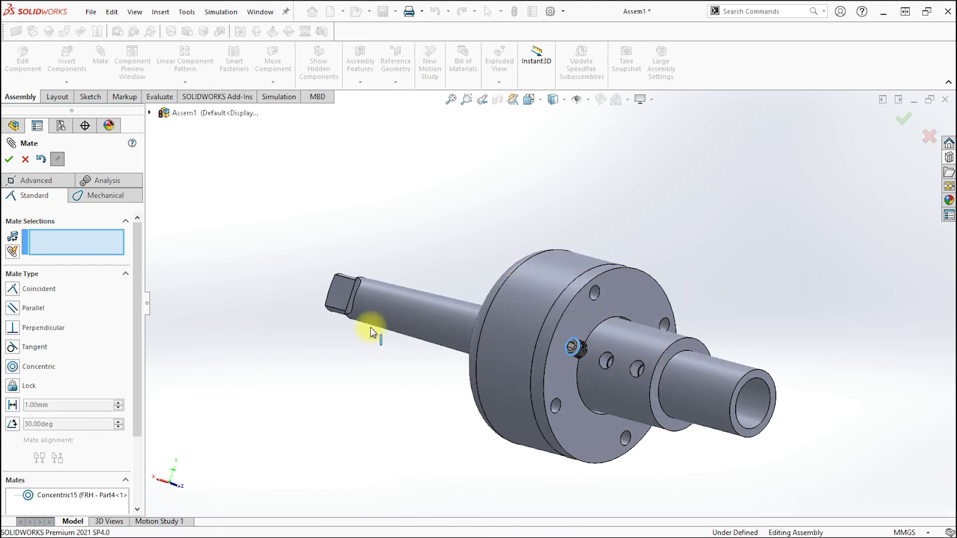
Add a Concentric mate between the screw tip and the FRH hole, then close the mates
{"action": "mouse_move", "coordinate": [285, 337]}
{"action": "middle_mouse_down"}
{"action": "mouse_move", "coordinate": [363, 312]}
{"action": "mouse_move", "coordinate": [348, 314]}
{"action": "middle_mouse_up"}
{"action": "scroll", "coordinate": [348, 313], "scroll_direction": "down", "scroll_amount": 3}
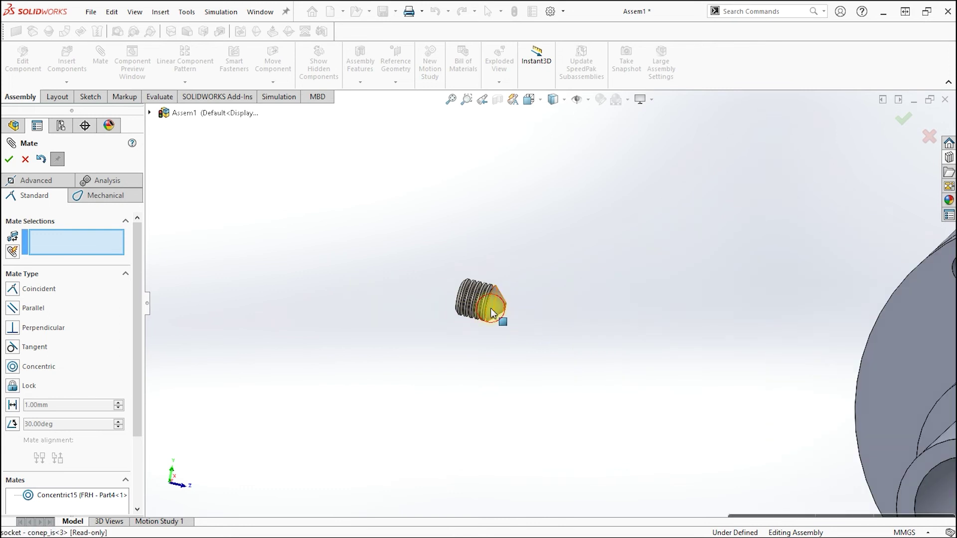
{"action": "left_click", "coordinate": [490, 308]}
{"action": "scroll", "coordinate": [741, 326], "scroll_direction": "up", "scroll_amount": 3}
{"action": "mouse_move", "coordinate": [742, 327]}
{"action": "middle_mouse_down"}
{"action": "mouse_move", "coordinate": [808, 353]}
{"action": "mouse_move", "coordinate": [796, 382]}
{"action": "middle_mouse_up"}
{"action": "scroll", "coordinate": [796, 383], "scroll_direction": "down", "scroll_amount": 2}
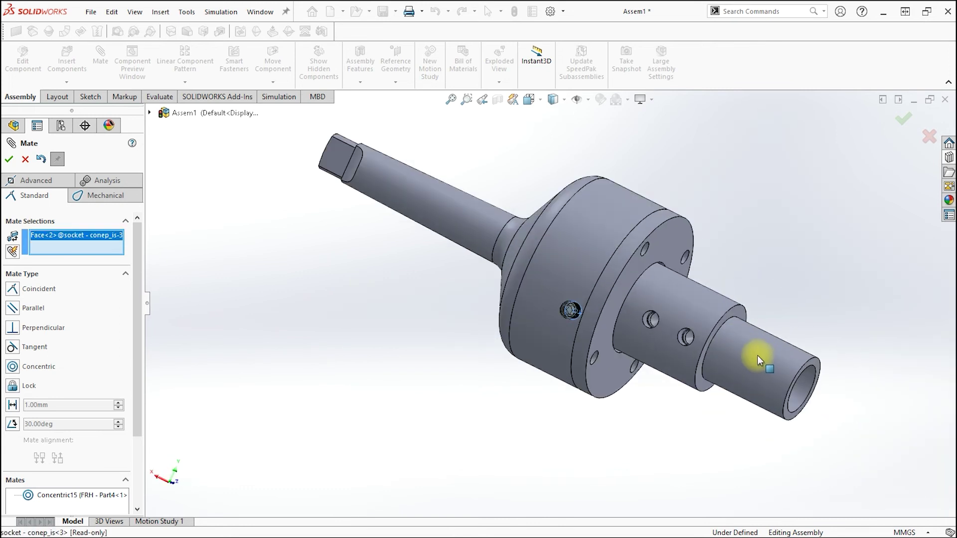
{"action": "left_click", "coordinate": [654, 319]}
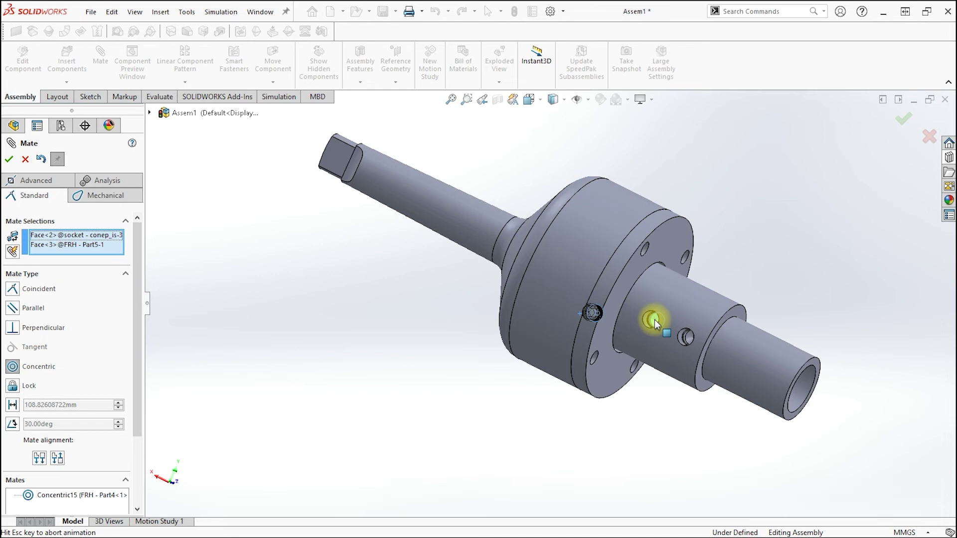
{"action": "key", "text": "Return"}
{"action": "middle_click_drag", "start_coordinate": [655, 323], "coordinate": [633, 320]}
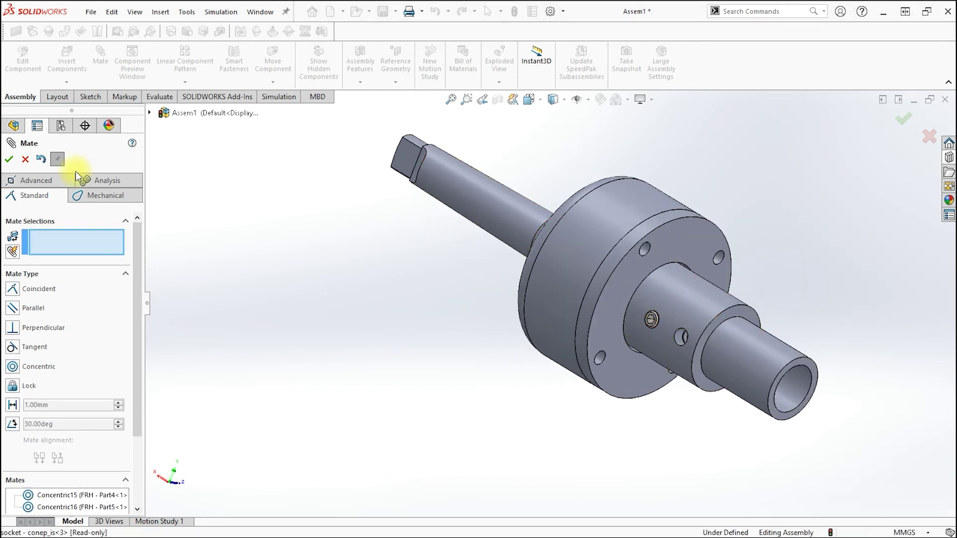
{"action": "left_click", "coordinate": [9, 159]}
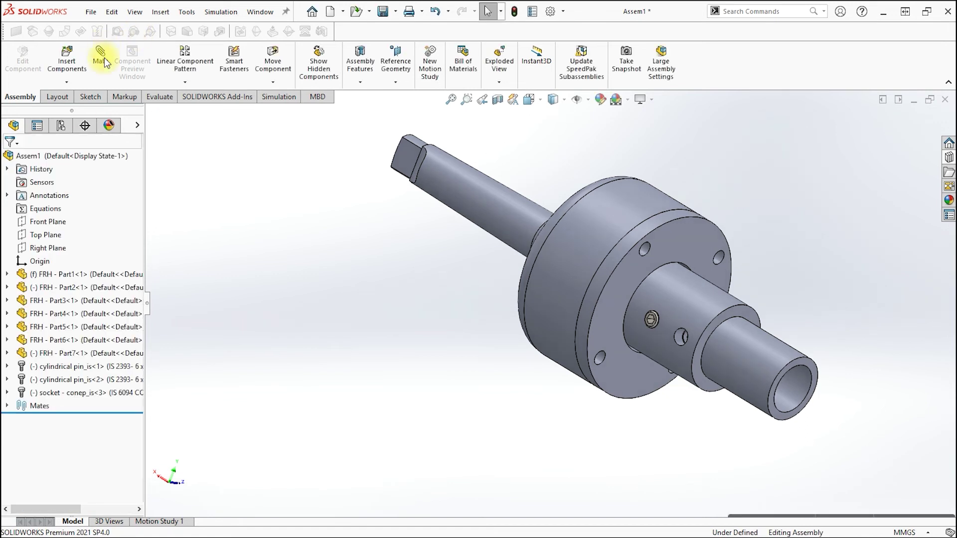
Copy the set screw with its mates, assigning the neighbouring dowel hole faces as new Concentric references
{"action": "left_click", "coordinate": [66, 82]}
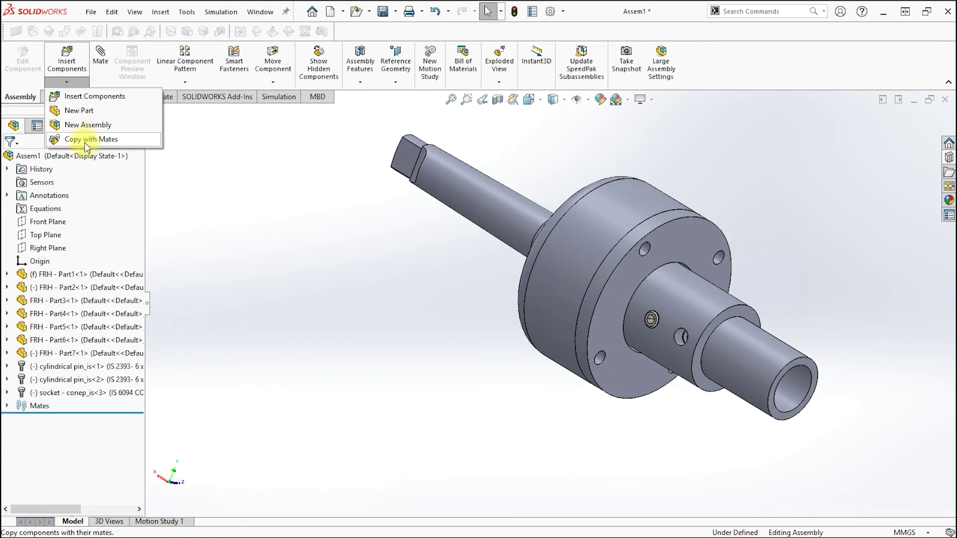
{"action": "left_click", "coordinate": [85, 141]}
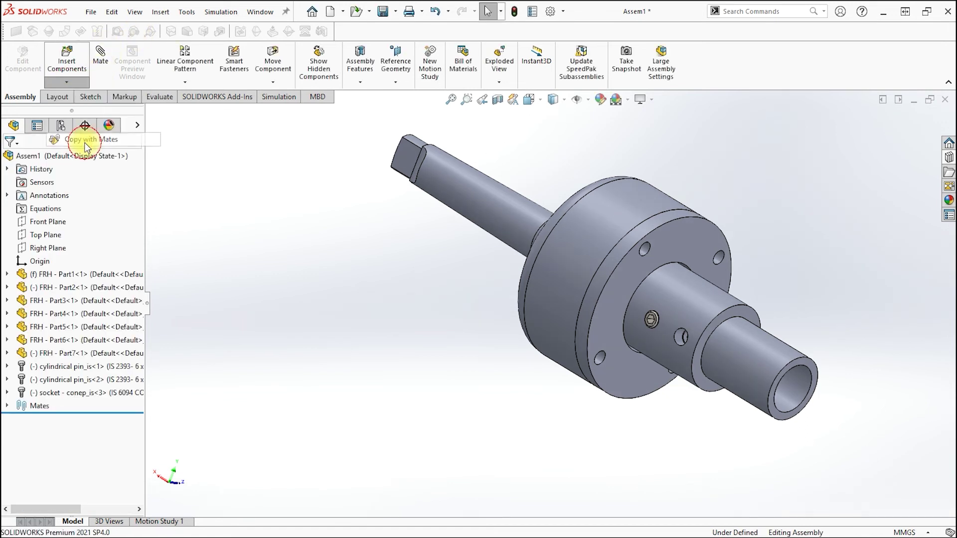
{"action": "left_click", "coordinate": [656, 318]}
{"action": "right_click", "coordinate": [655, 318]}
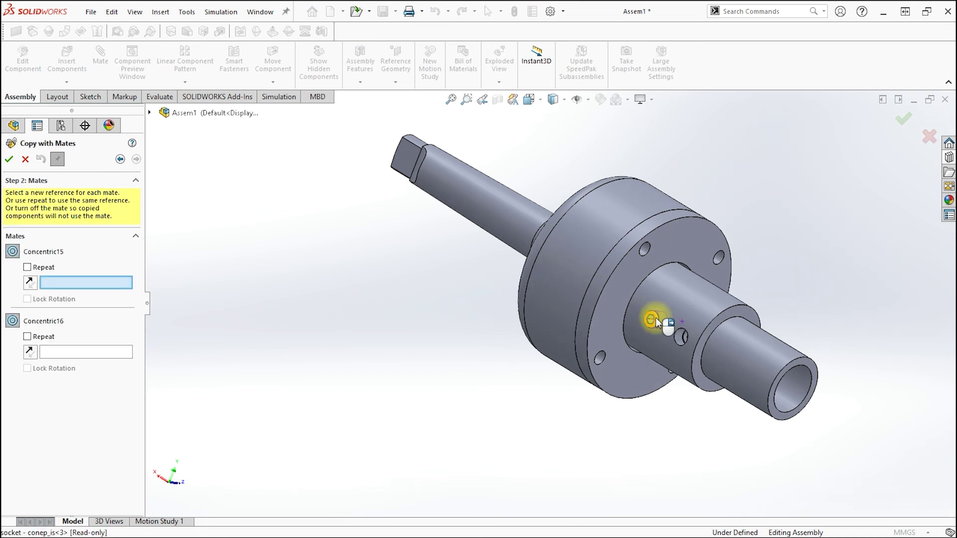
{"action": "left_click", "coordinate": [681, 343]}
{"action": "middle_click_drag", "start_coordinate": [700, 357], "coordinate": [688, 338]}
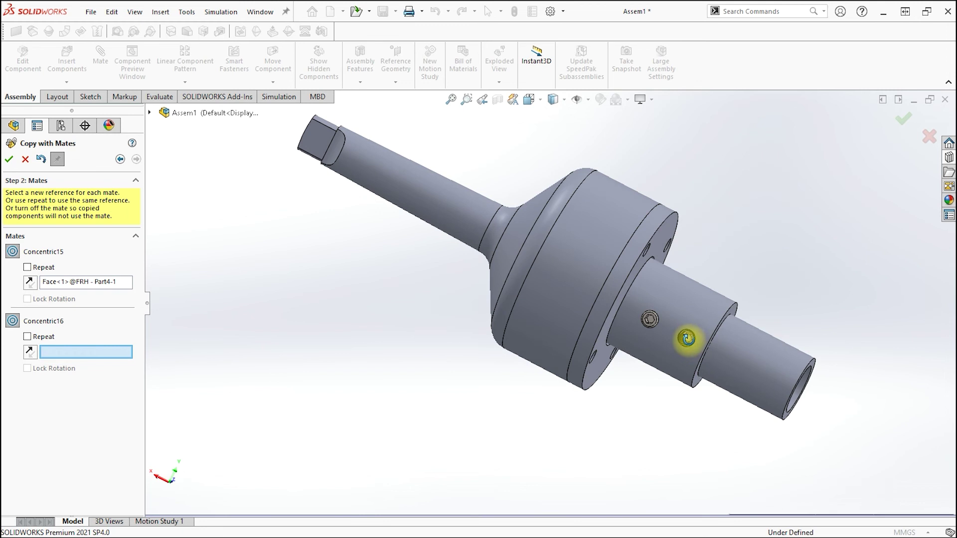
{"action": "scroll", "coordinate": [688, 340], "scroll_direction": "down", "scroll_amount": 2}
{"action": "scroll", "coordinate": [678, 341], "scroll_direction": "down", "scroll_amount": 2}
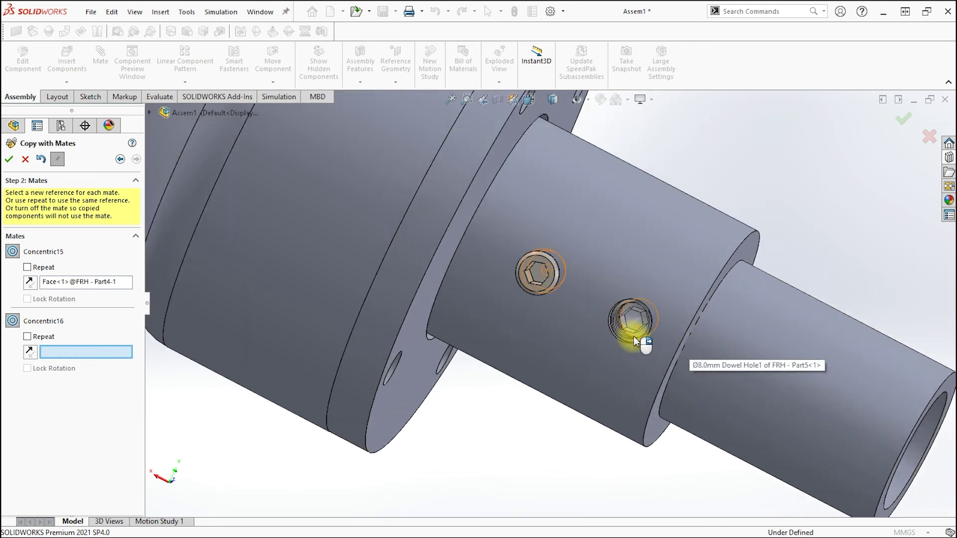
{"action": "left_click", "coordinate": [635, 320]}
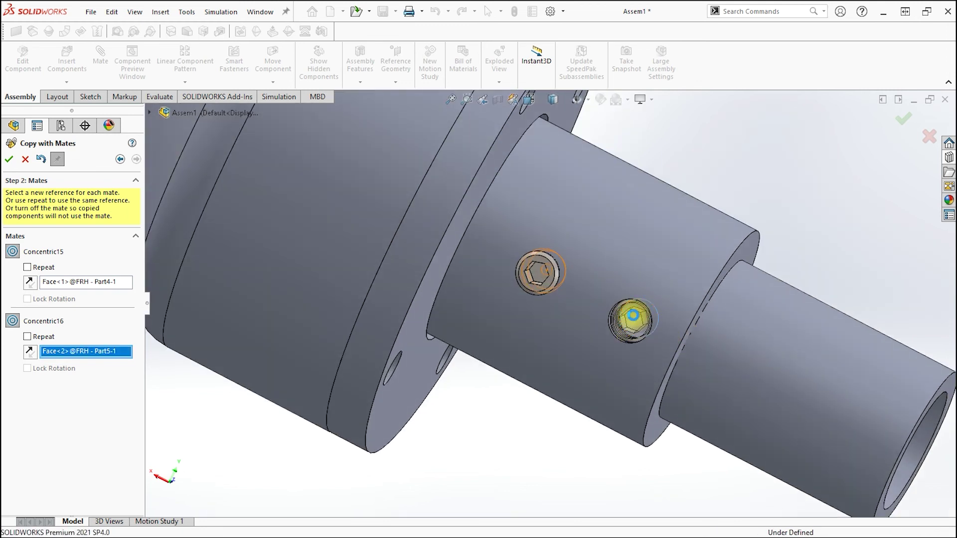
{"action": "right_click", "coordinate": [635, 320]}
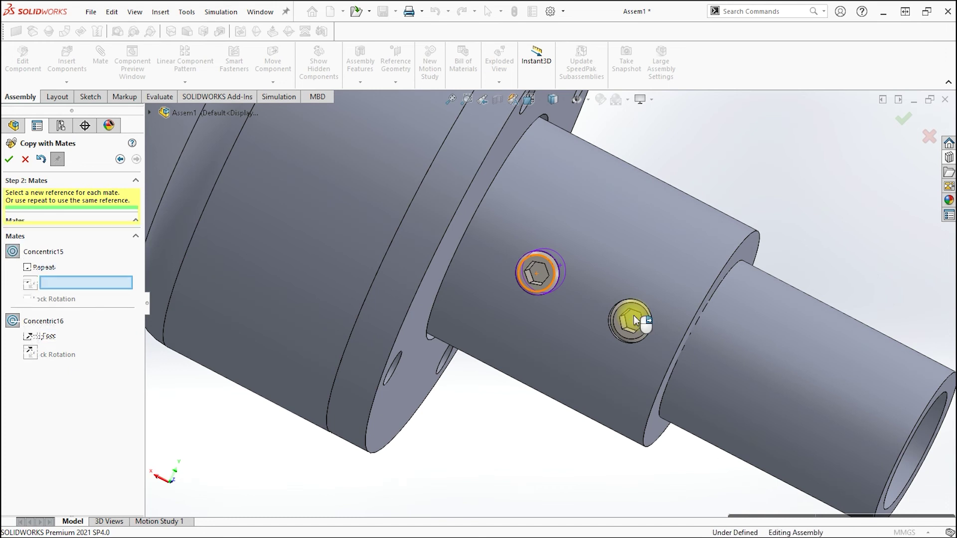
{"action": "left_click", "coordinate": [928, 139]}
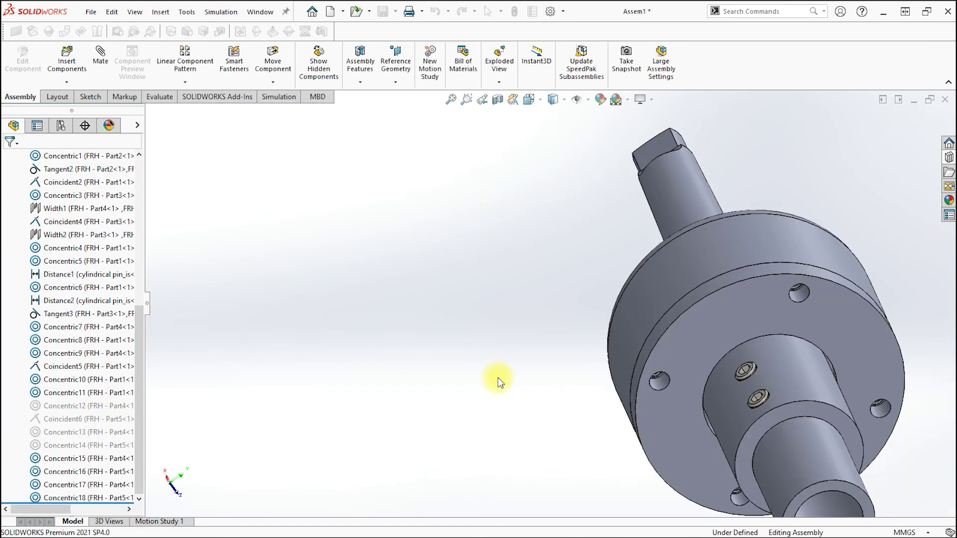
Drag a Hexagon Head Screw (Grade A) from the Design Library into the upper-left flange hole
{"action": "scroll", "coordinate": [47, 438], "scroll_direction": "up", "scroll_amount": 4}
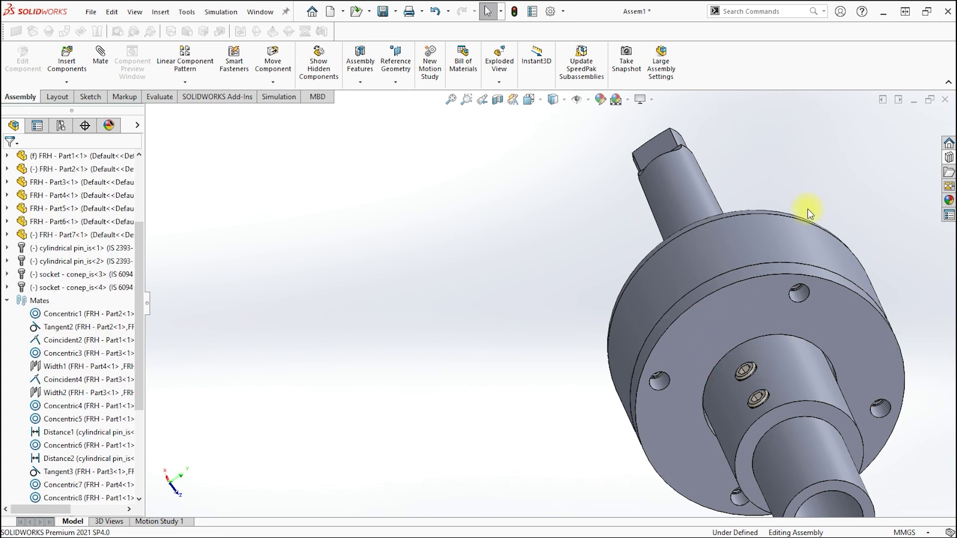
{"action": "scroll", "coordinate": [598, 299], "scroll_direction": "up", "scroll_amount": 5}
{"action": "key", "text": "ctrl+7"}
{"action": "mouse_move", "coordinate": [568, 378]}
{"action": "middle_mouse_down"}
{"action": "mouse_move", "coordinate": [694, 352]}
{"action": "mouse_move", "coordinate": [712, 386]}
{"action": "middle_mouse_up"}
{"action": "left_click", "coordinate": [948, 157]}
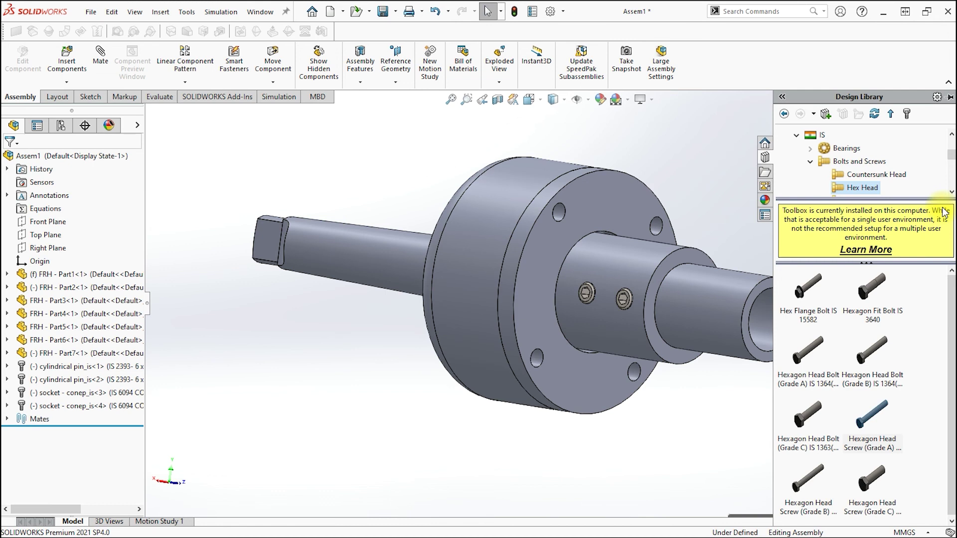
{"action": "left_click_drag", "start_coordinate": [858, 453], "coordinate": [562, 213]}
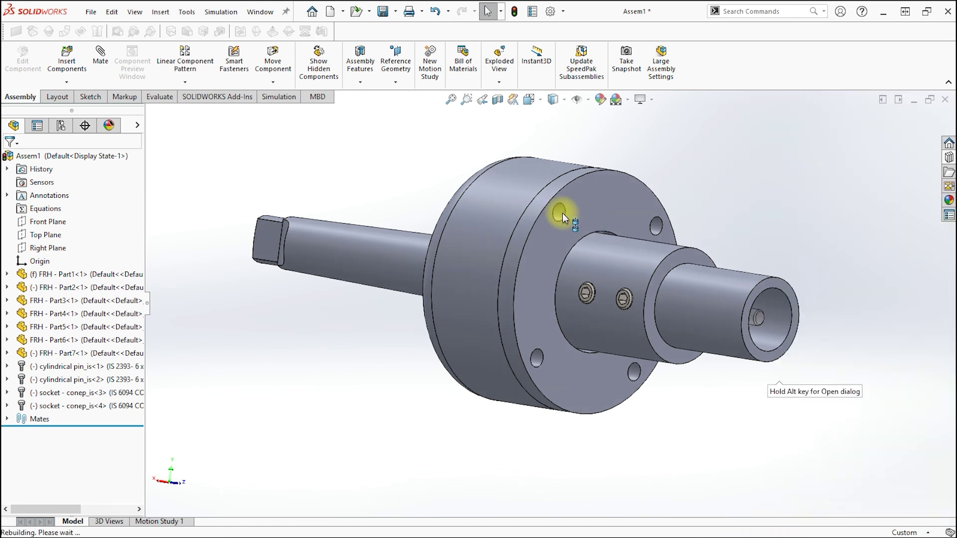
{"action": "left_click_drag", "start_coordinate": [562, 213], "coordinate": [561, 213]}
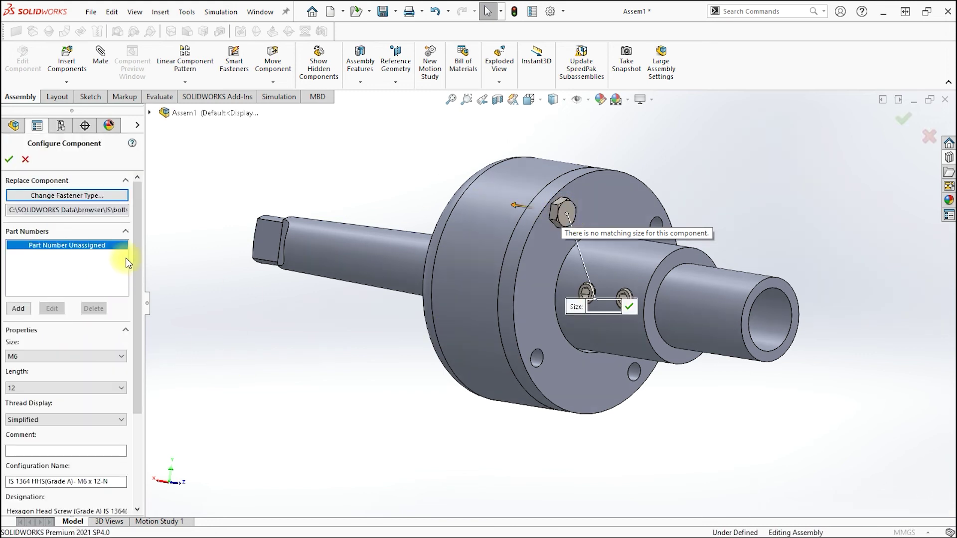
Set the screw to length 25 with Schematic thread display, then place a copy in the lower-left hole
{"action": "left_click", "coordinate": [44, 389]}
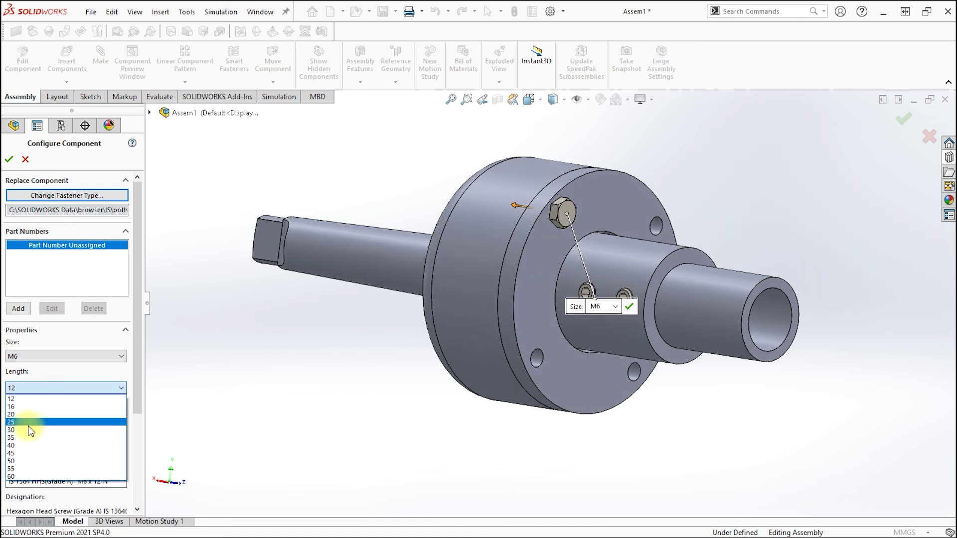
{"action": "left_click", "coordinate": [27, 421]}
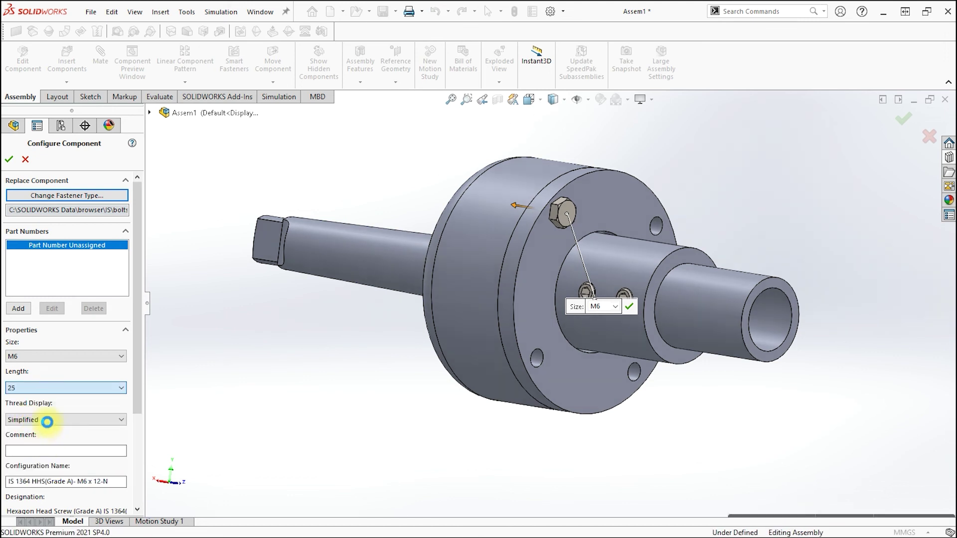
{"action": "left_click", "coordinate": [46, 421]}
{"action": "left_click", "coordinate": [38, 441]}
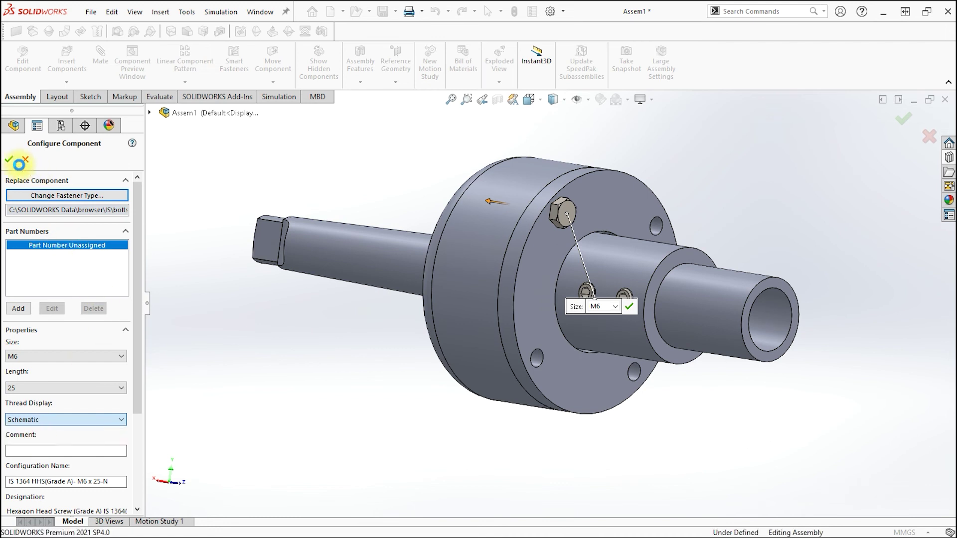
{"action": "left_click", "coordinate": [10, 160]}
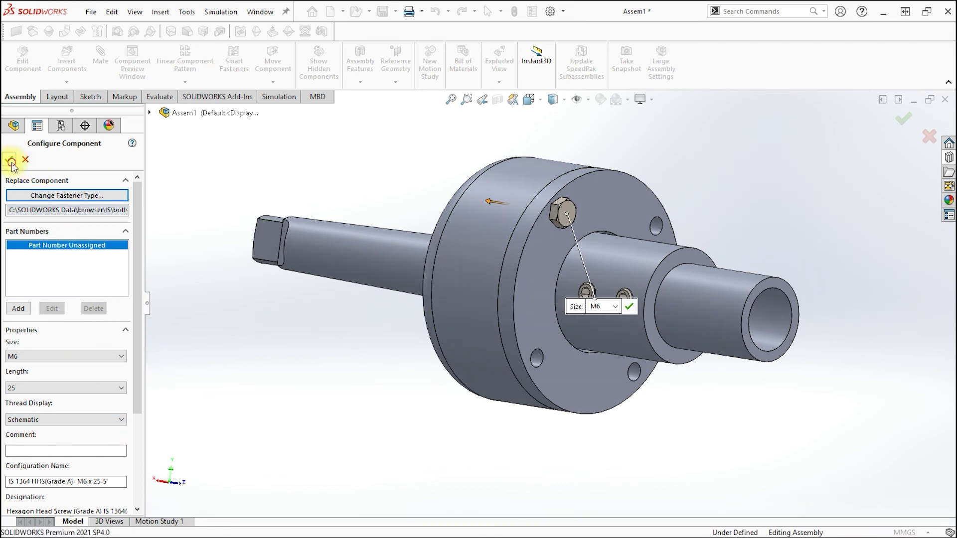
{"action": "left_click", "coordinate": [542, 365]}
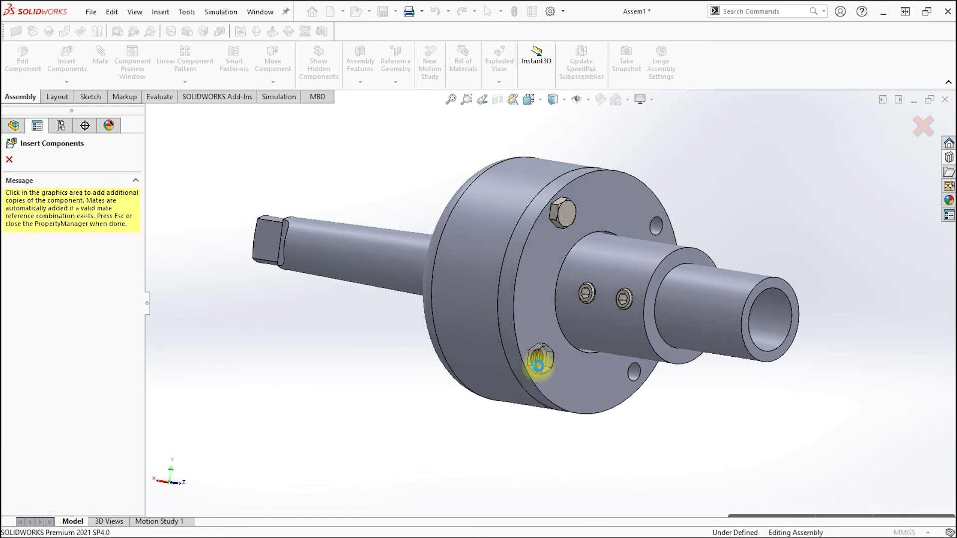
Insert hex screws into the lower-right and upper-right flange holes, completing all four
{"action": "left_click", "coordinate": [640, 380]}
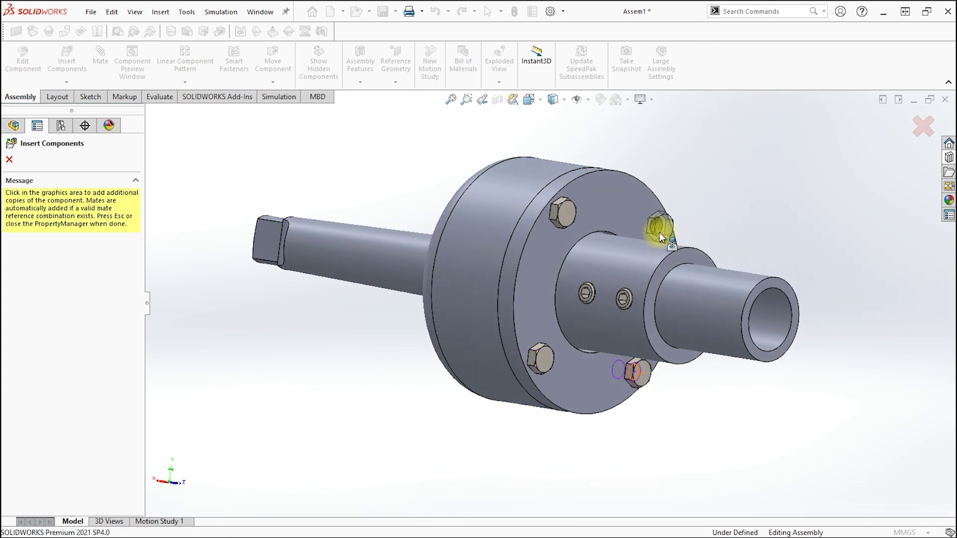
{"action": "left_click", "coordinate": [658, 231]}
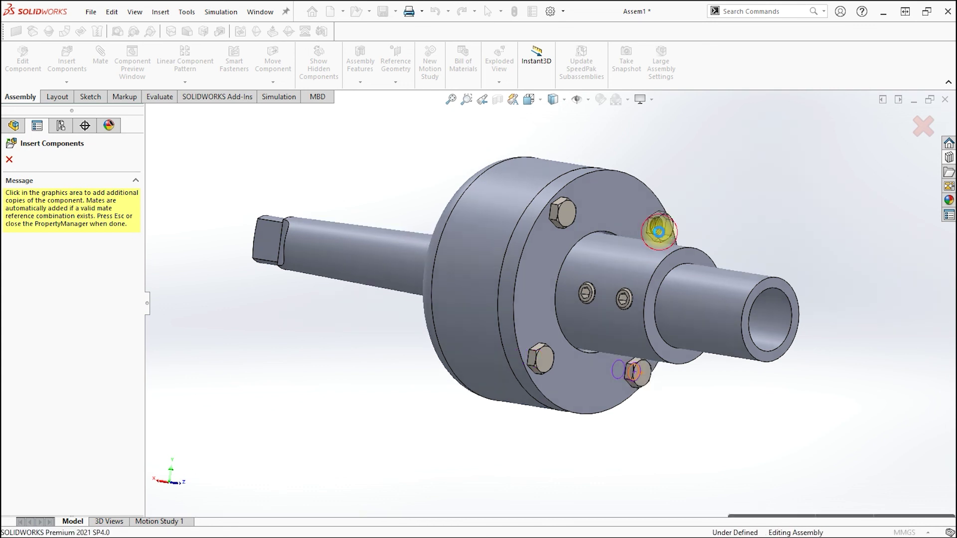
{"action": "left_click", "coordinate": [661, 236]}
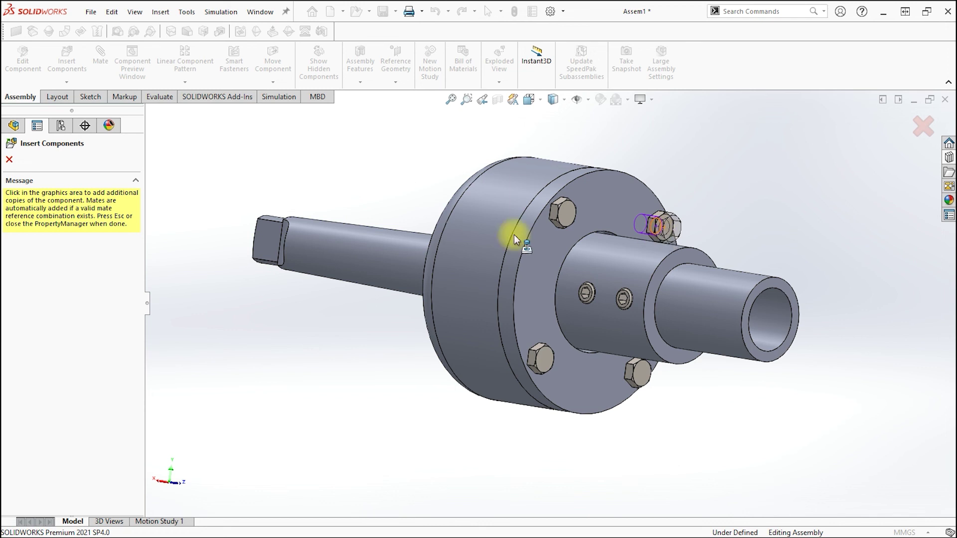
{"action": "left_click", "coordinate": [8, 160]}
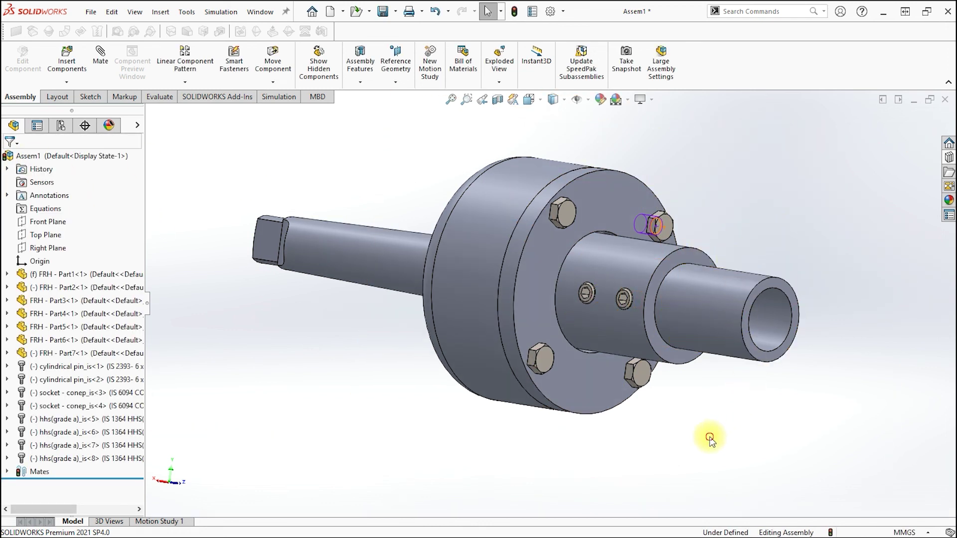
{"action": "mouse_move", "coordinate": [772, 260]}
{"action": "middle_mouse_down"}
{"action": "mouse_move", "coordinate": [607, 248]}
{"action": "mouse_move", "coordinate": [672, 216]}
{"action": "middle_mouse_up"}
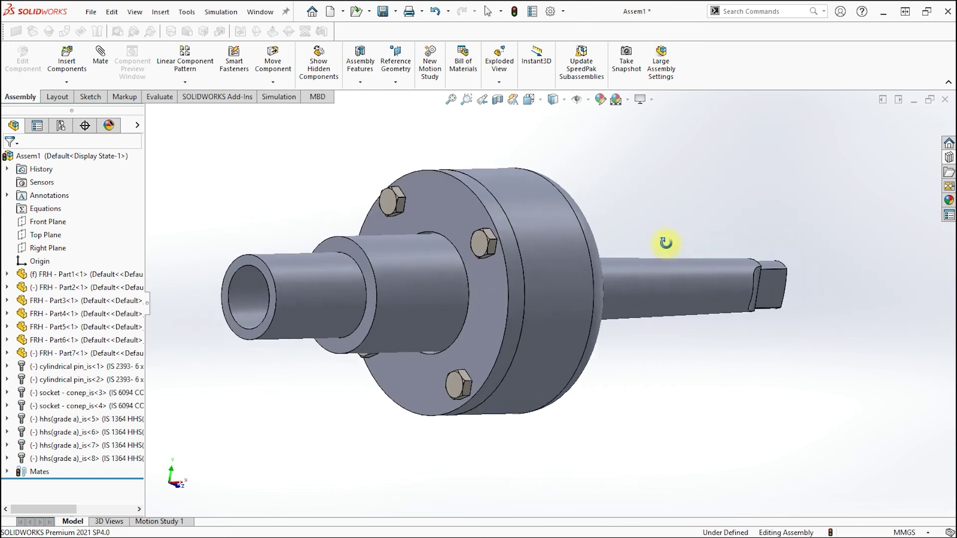
{"action": "right_click", "coordinate": [744, 199]}
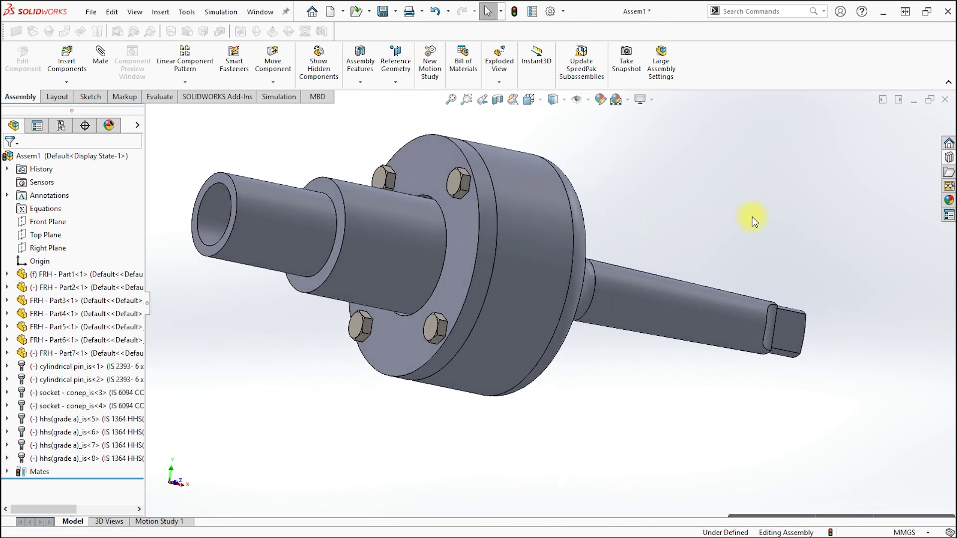
{"action": "right_click_drag", "start_coordinate": [752, 219], "coordinate": [771, 156]}
{"action": "key", "text": "space"}
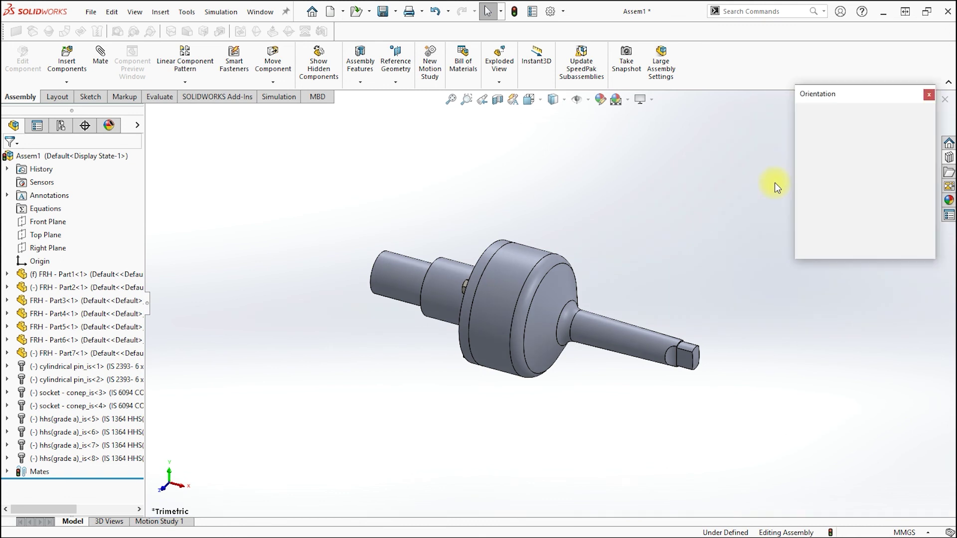
{"action": "left_click", "coordinate": [923, 134]}
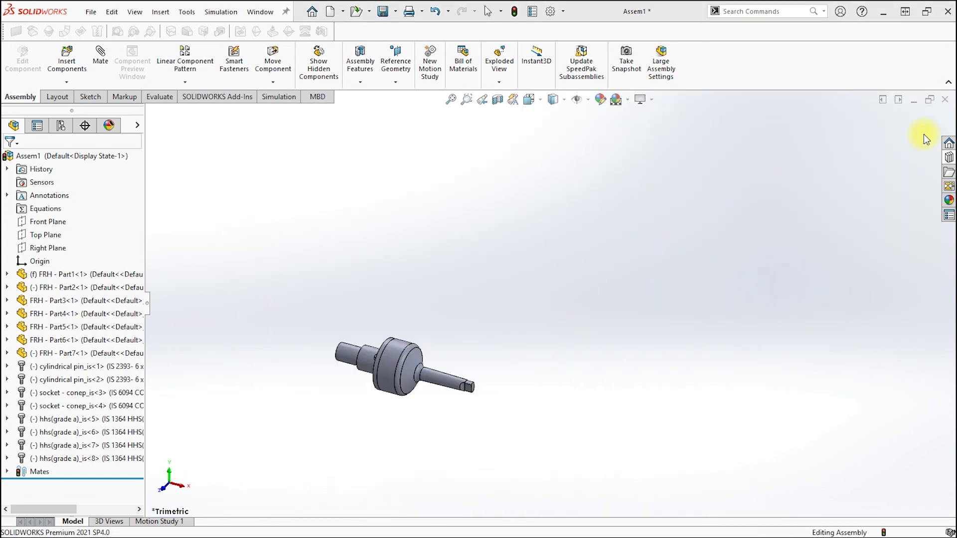